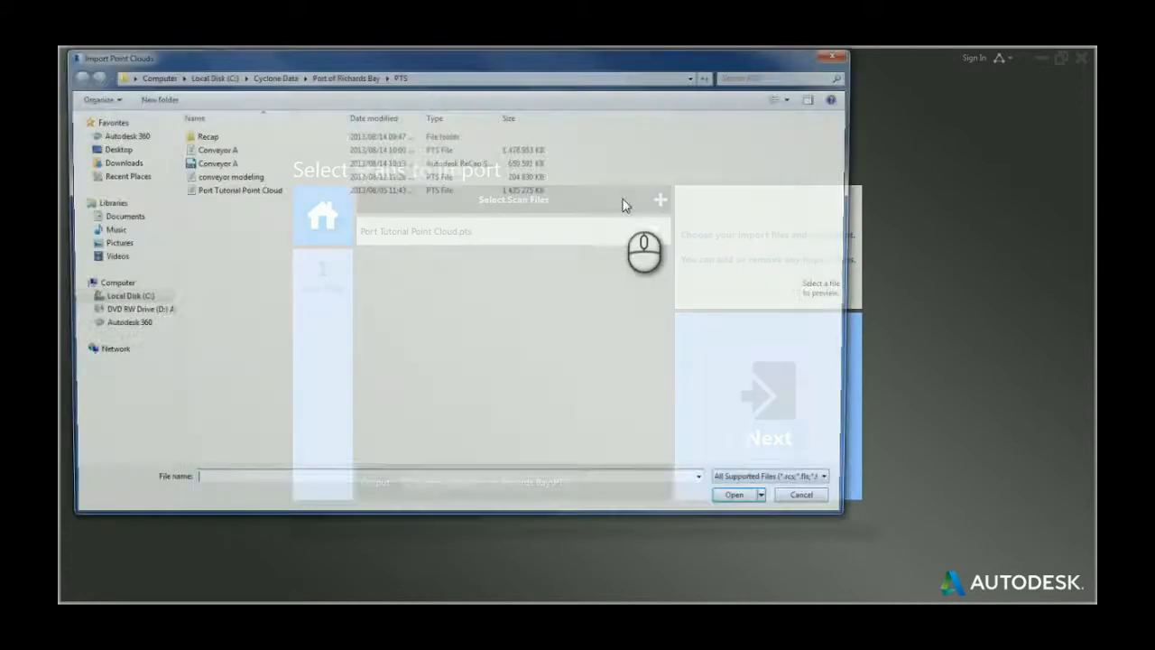
{"action": "left_click", "coordinate": [226, 150]}
{"action": "double_click", "coordinate": [232, 150]}
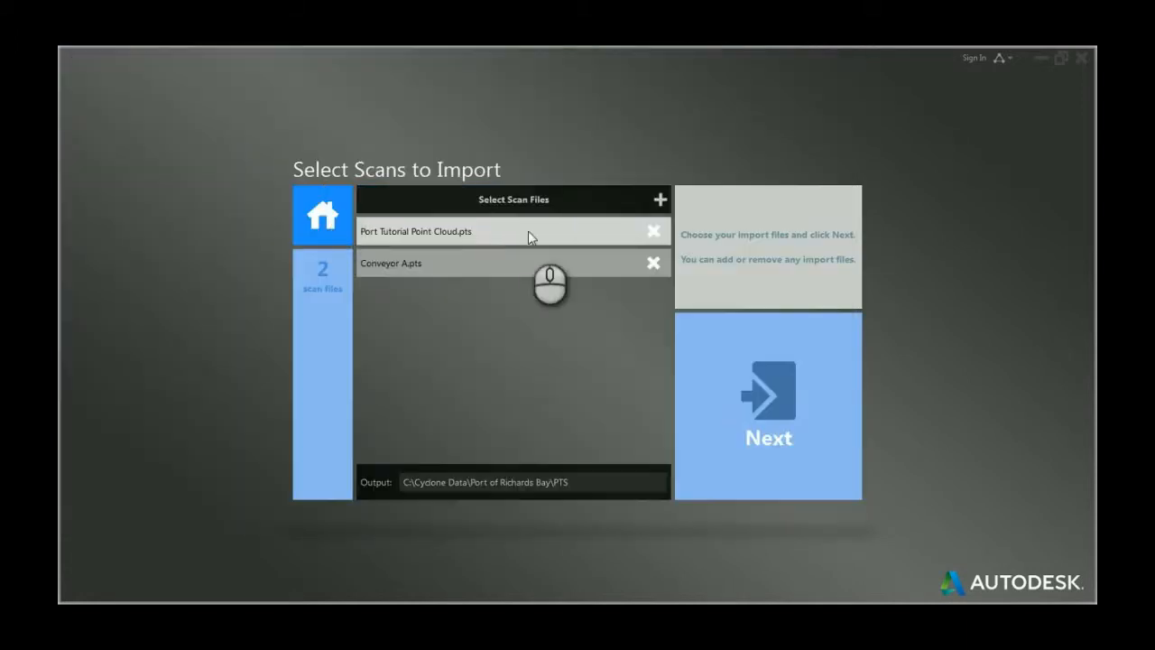
{"action": "left_click", "coordinate": [652, 261]}
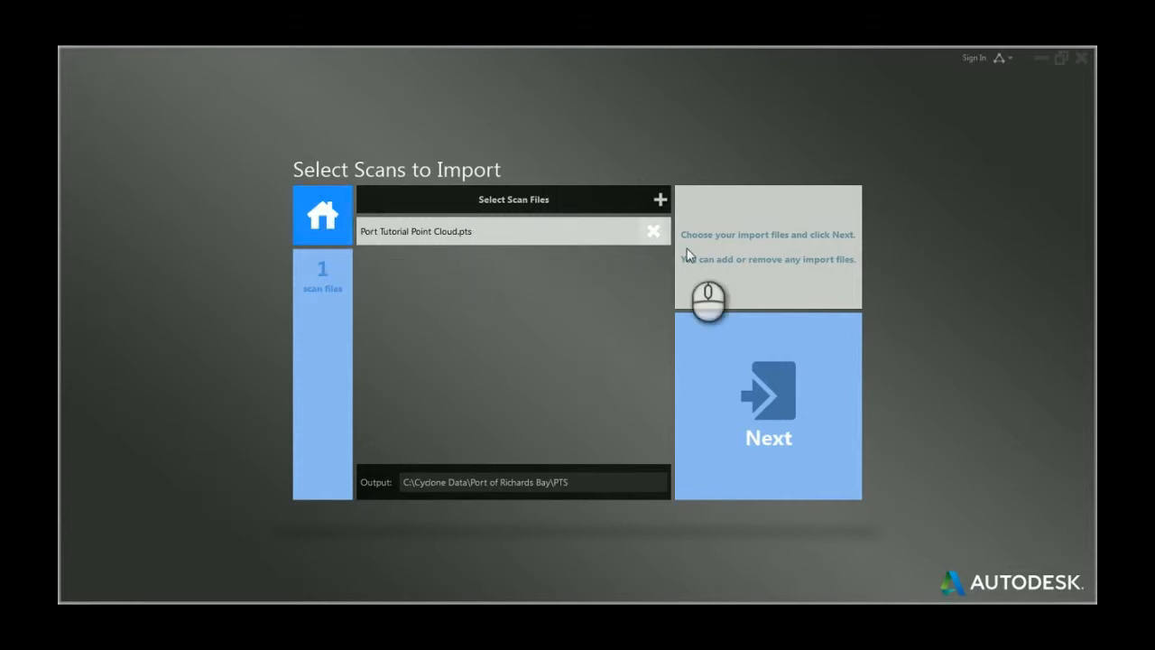
Step: Continue to the import settings and review the Apply To and Noise Filter options
{"action": "left_click", "coordinate": [793, 408]}
{"action": "left_click", "coordinate": [382, 221]}
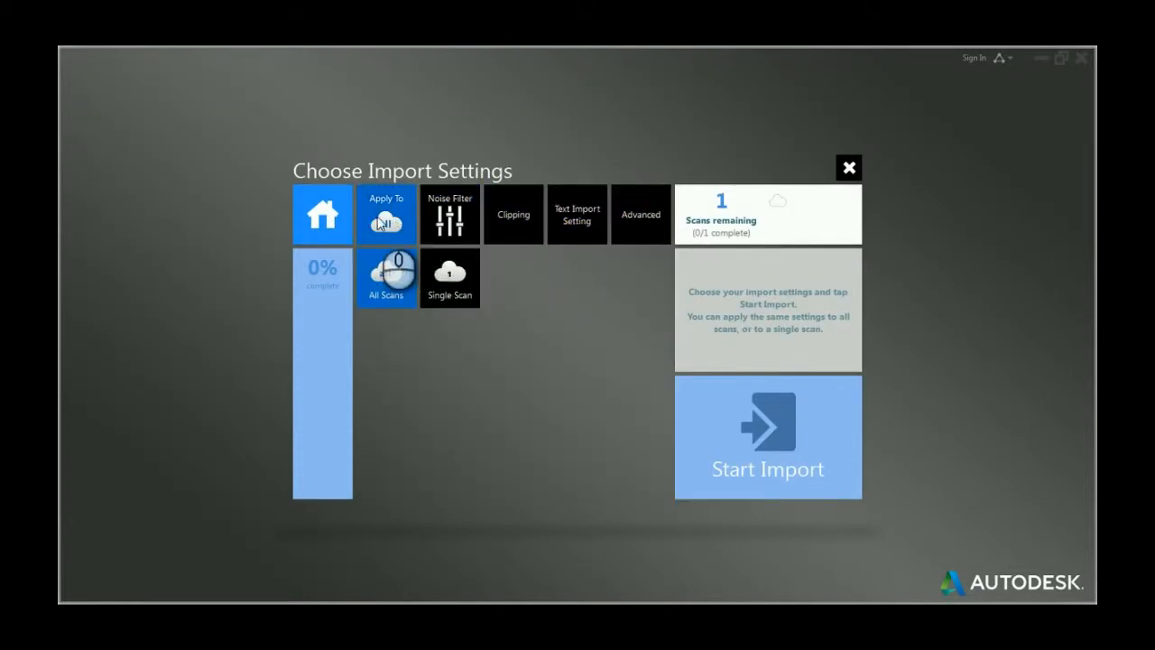
{"action": "left_click", "coordinate": [626, 215]}
{"action": "left_click", "coordinate": [446, 212]}
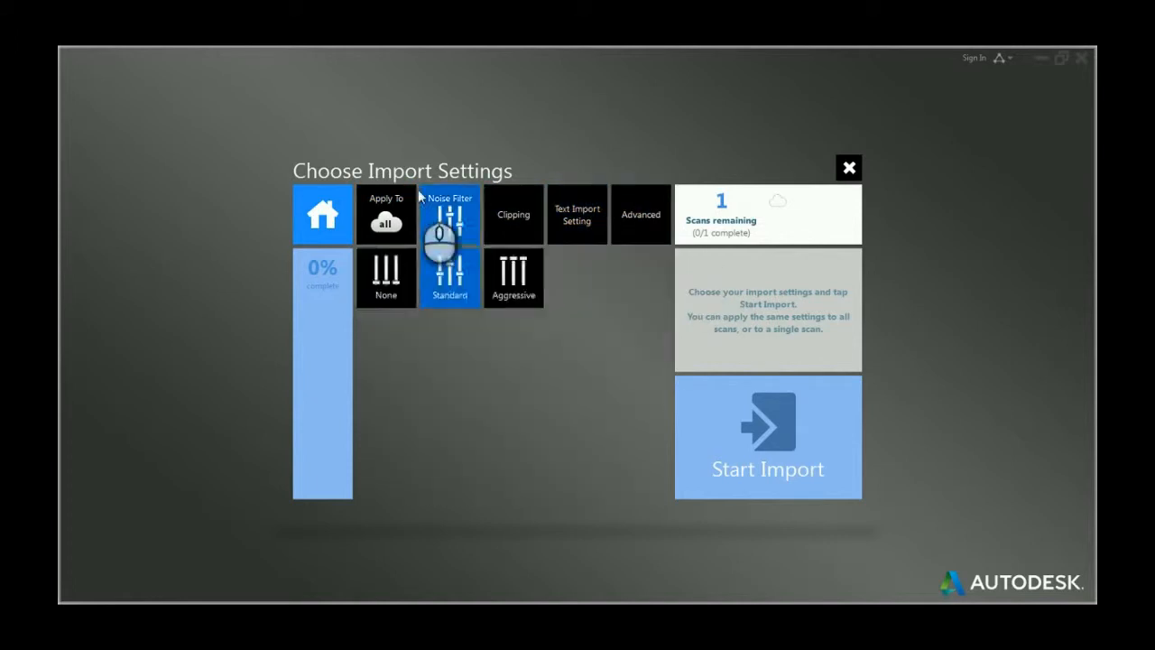
{"action": "left_click", "coordinate": [386, 214]}
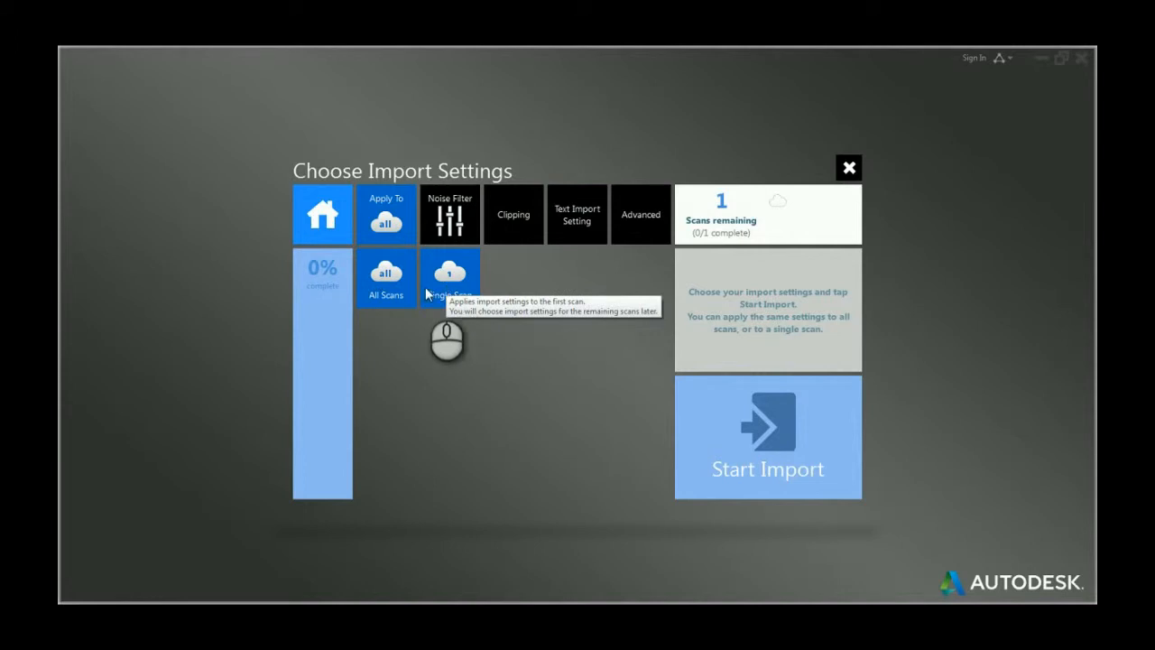
{"action": "left_click", "coordinate": [451, 209]}
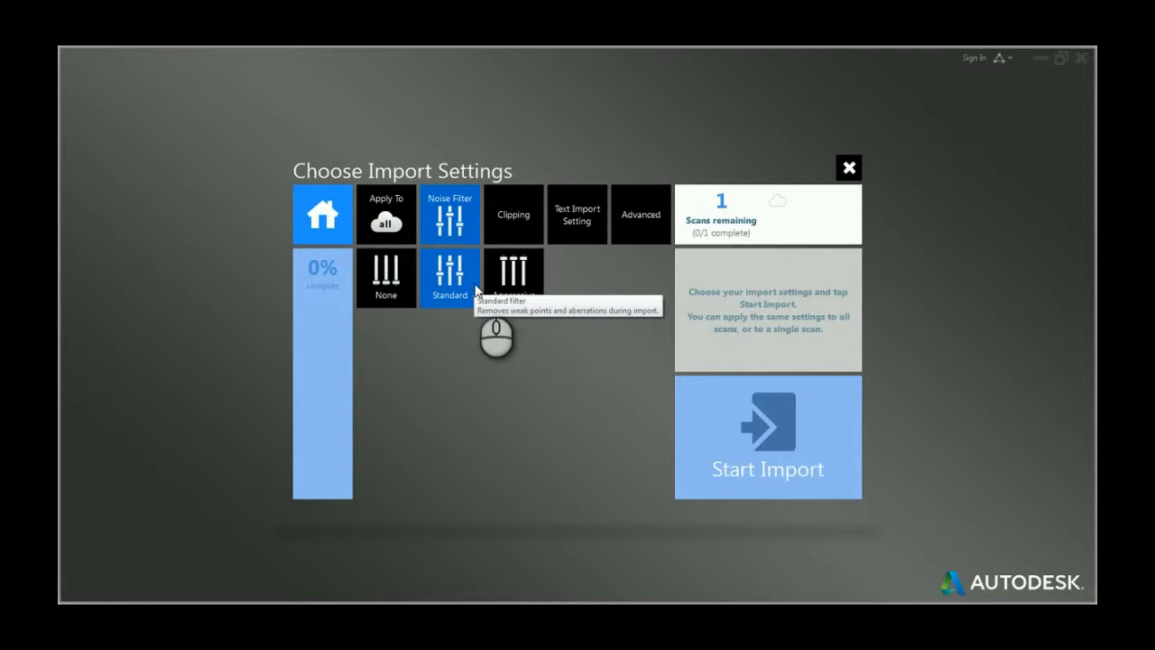
Step: Review the Clipping, Text Import Setting and Advanced import options
{"action": "left_click", "coordinate": [517, 214]}
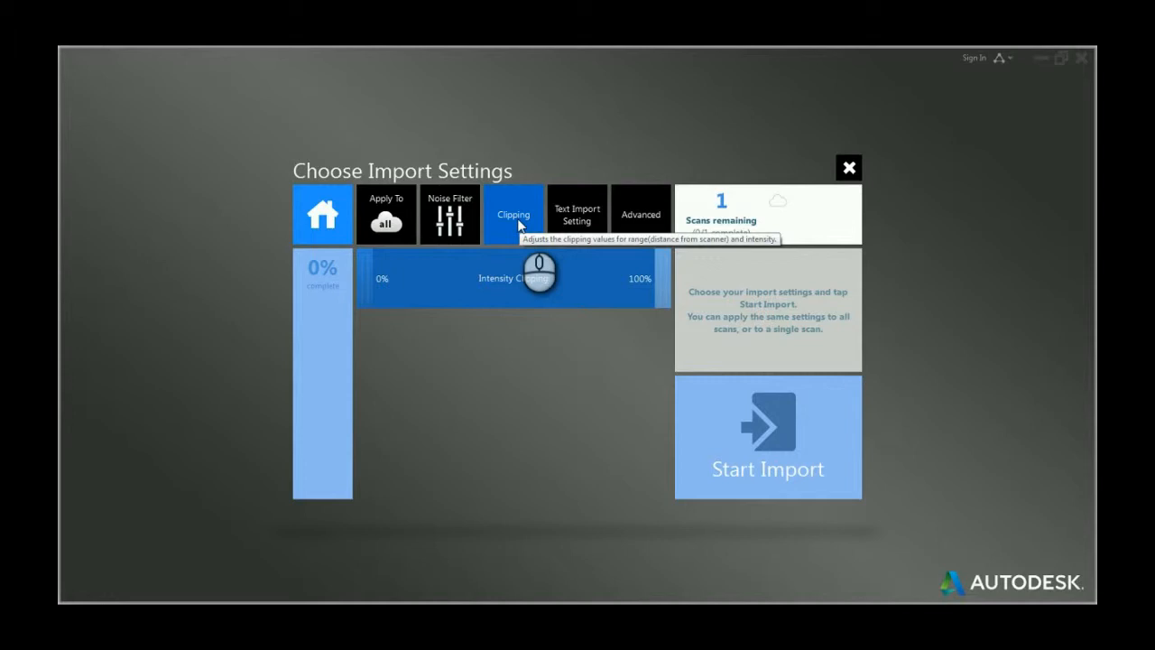
{"action": "left_click", "coordinate": [579, 221]}
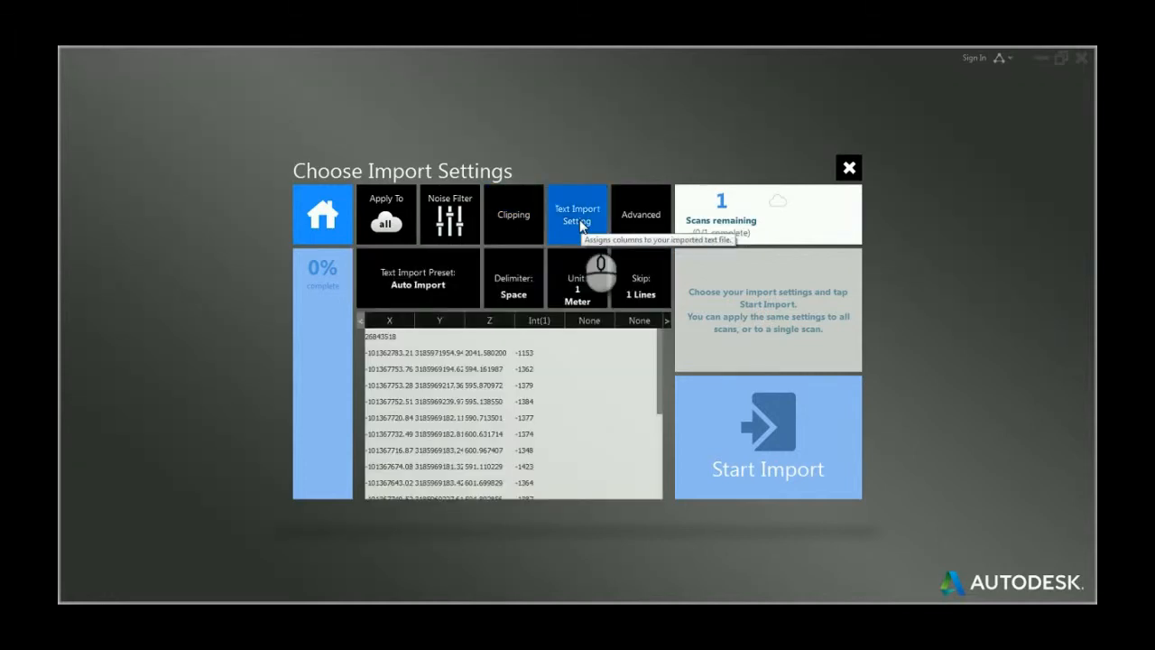
{"action": "left_click", "coordinate": [640, 216]}
Step: Try a 6 mm decimation grid and reset it to 0 mm
{"action": "left_click", "coordinate": [583, 283]}
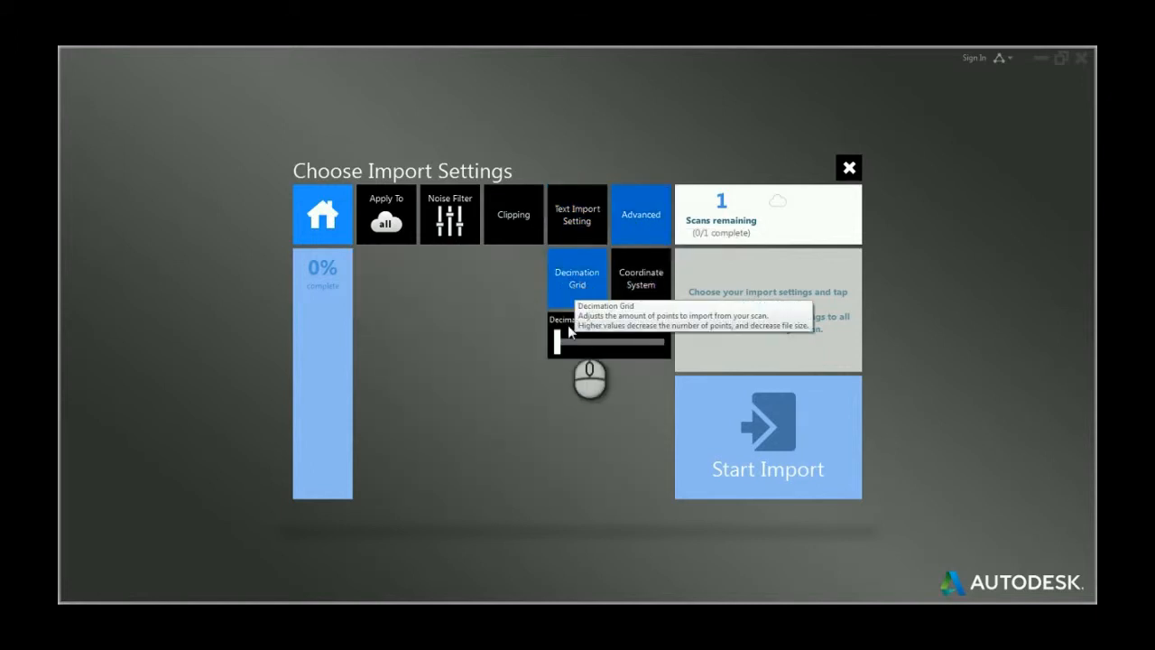
{"action": "left_click_drag", "start_coordinate": [557, 343], "coordinate": [563, 348]}
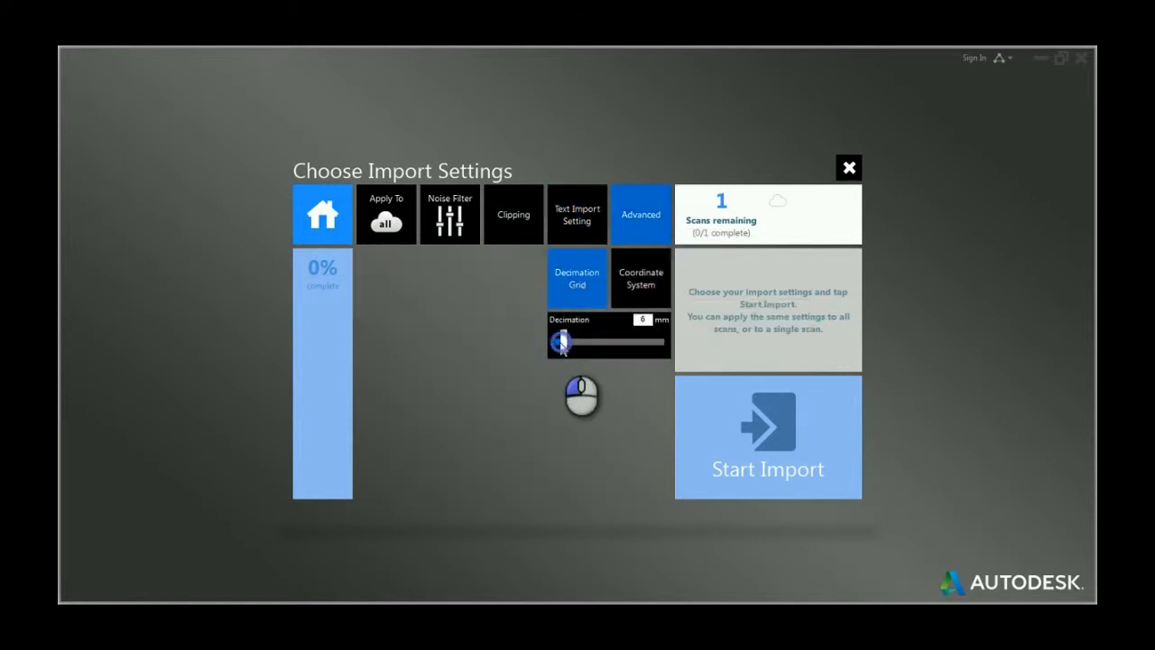
{"action": "left_click_drag", "start_coordinate": [562, 344], "coordinate": [556, 344]}
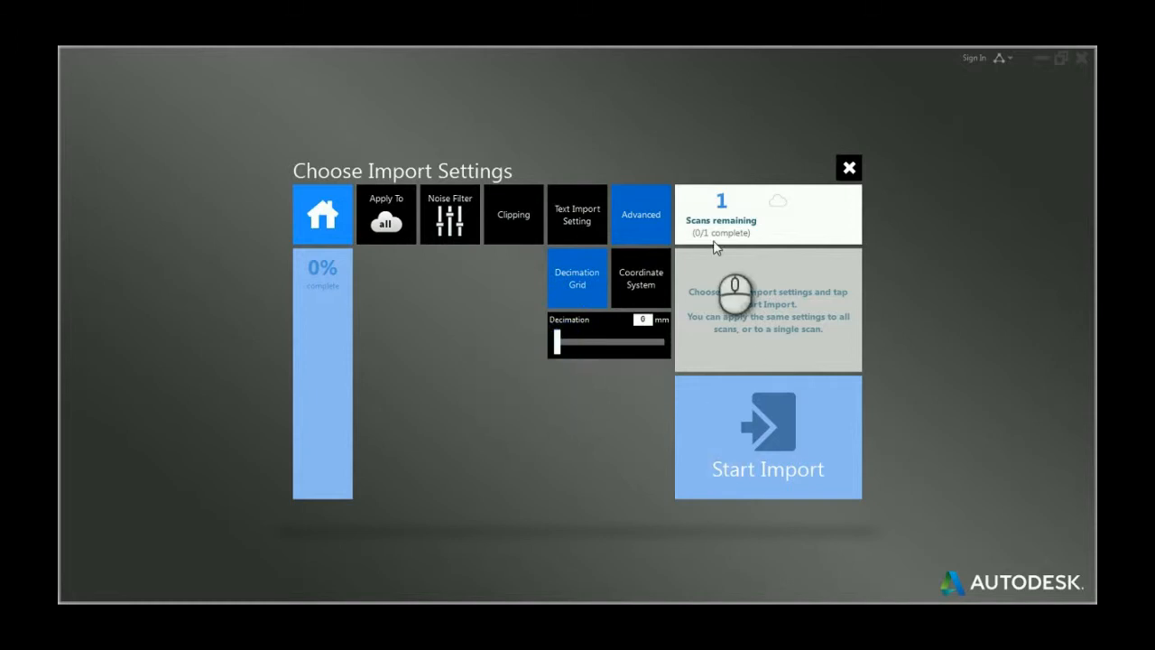
Step: Review the coordinate system and clipping options, then start the import
{"action": "left_click", "coordinate": [641, 282]}
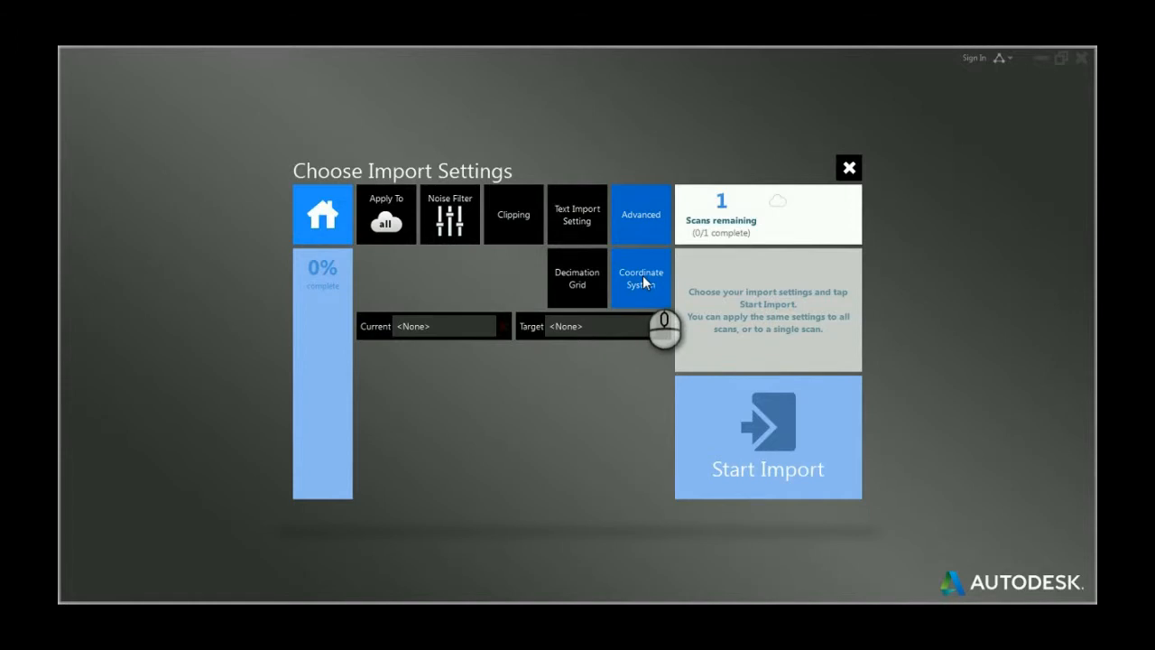
{"action": "left_click", "coordinate": [615, 472]}
{"action": "left_click", "coordinate": [516, 213]}
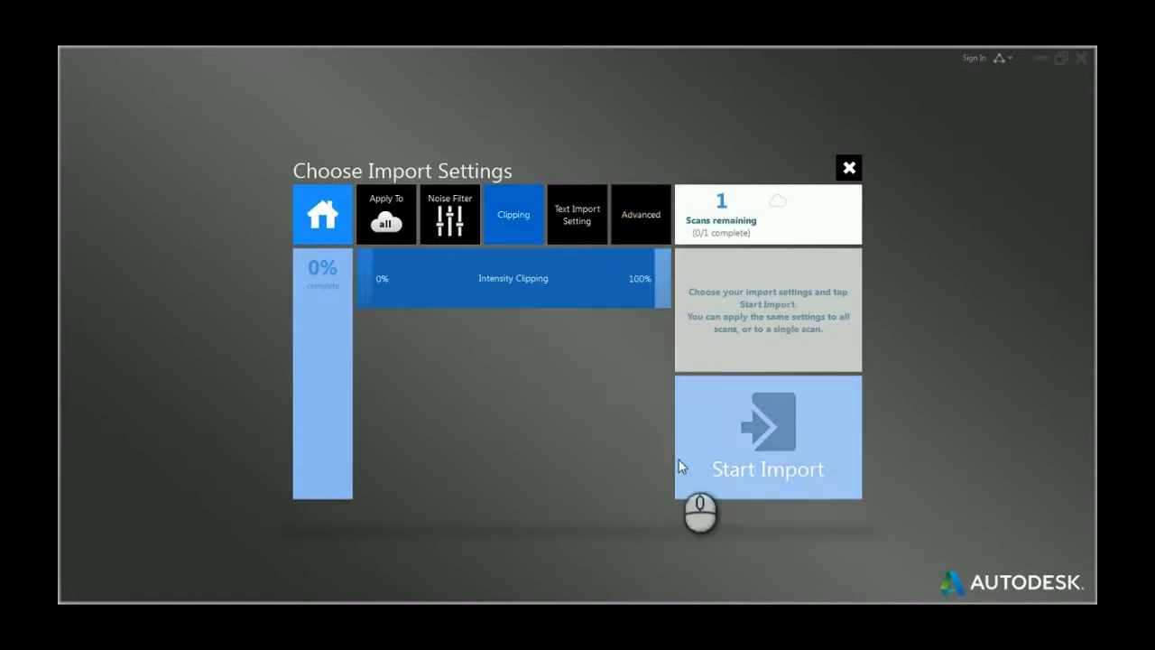
{"action": "left_click", "coordinate": [731, 441]}
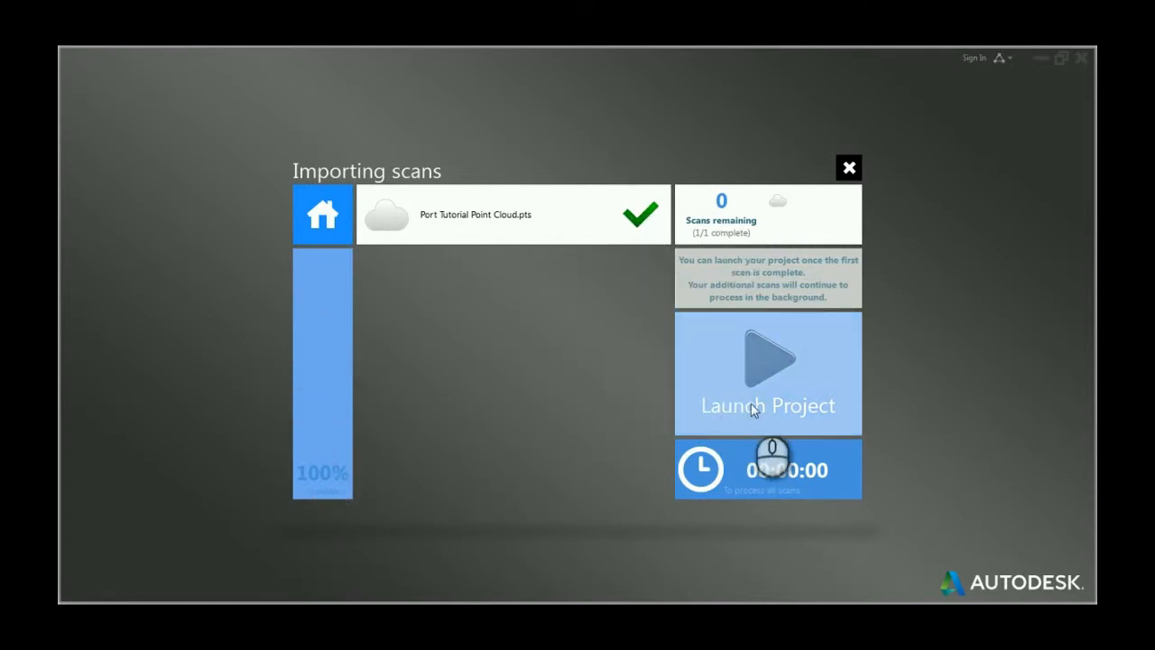
Step: Launch the imported project and inspect the point cloud from different angles
{"action": "left_click", "coordinate": [762, 363]}
{"action": "mouse_move", "coordinate": [884, 381]}
{"action": "middle_mouse_down"}
{"action": "mouse_move", "coordinate": [806, 382]}
{"action": "mouse_move", "coordinate": [757, 425]}
{"action": "mouse_move", "coordinate": [796, 439]}
{"action": "middle_mouse_up"}
{"action": "middle_click_drag", "start_coordinate": [796, 439], "coordinate": [616, 405], "text": "shift"}
{"action": "scroll", "coordinate": [595, 375], "scroll_direction": "up", "scroll_amount": 1}
{"action": "scroll", "coordinate": [596, 376], "scroll_direction": "up", "scroll_amount": 10}
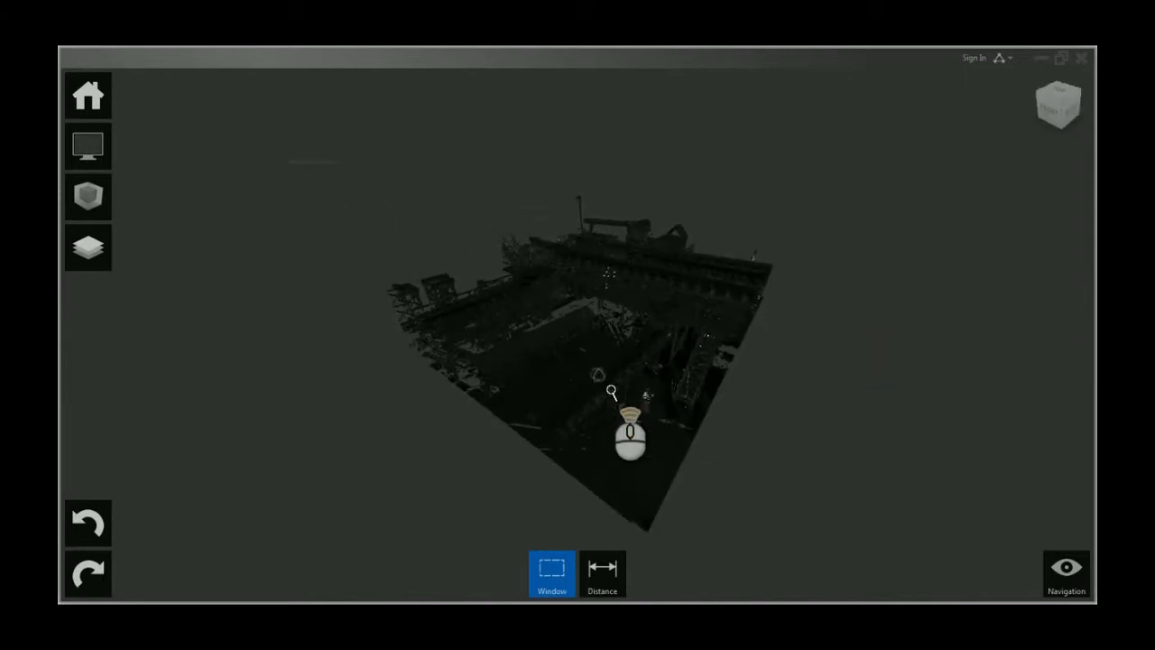
{"action": "scroll", "coordinate": [607, 360], "scroll_direction": "down", "scroll_amount": 10}
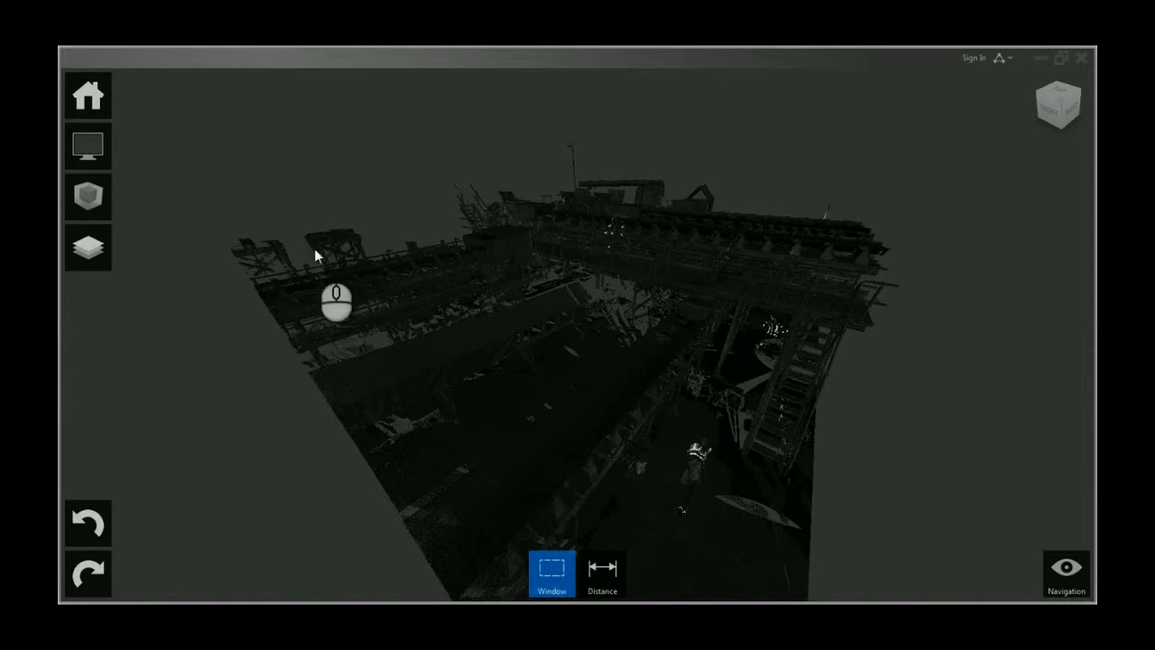
Step: Switch the point cloud color mode to Elevation
{"action": "mouse_move", "coordinate": [90, 149]}
{"action": "mouse_move", "coordinate": [145, 153]}
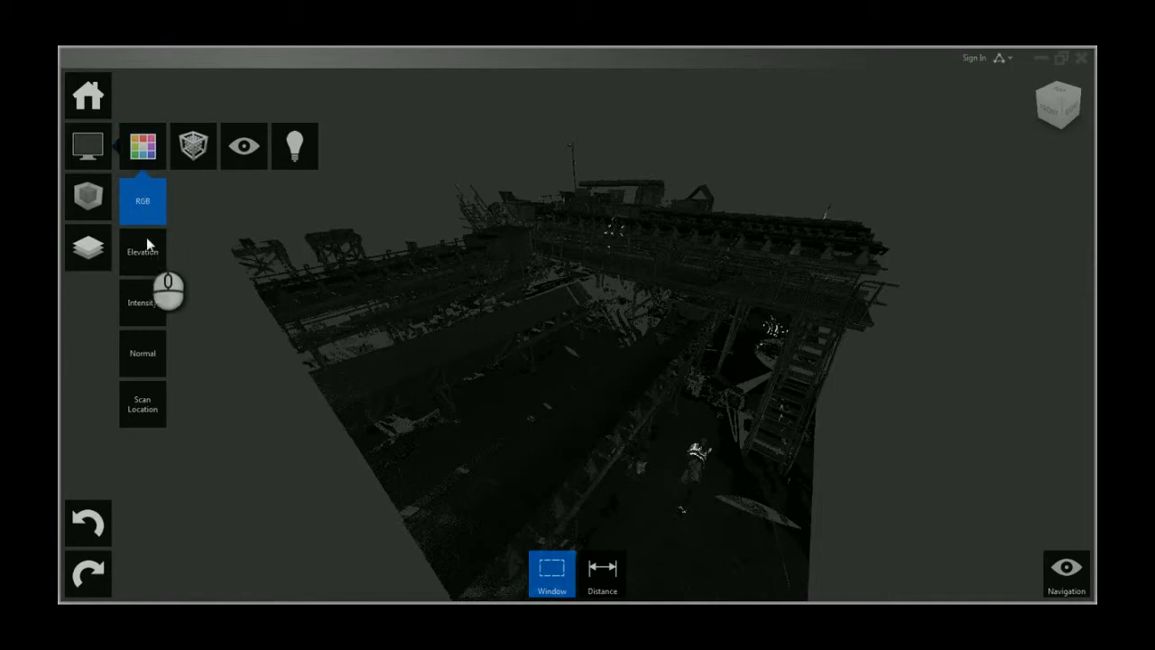
{"action": "left_click", "coordinate": [145, 248]}
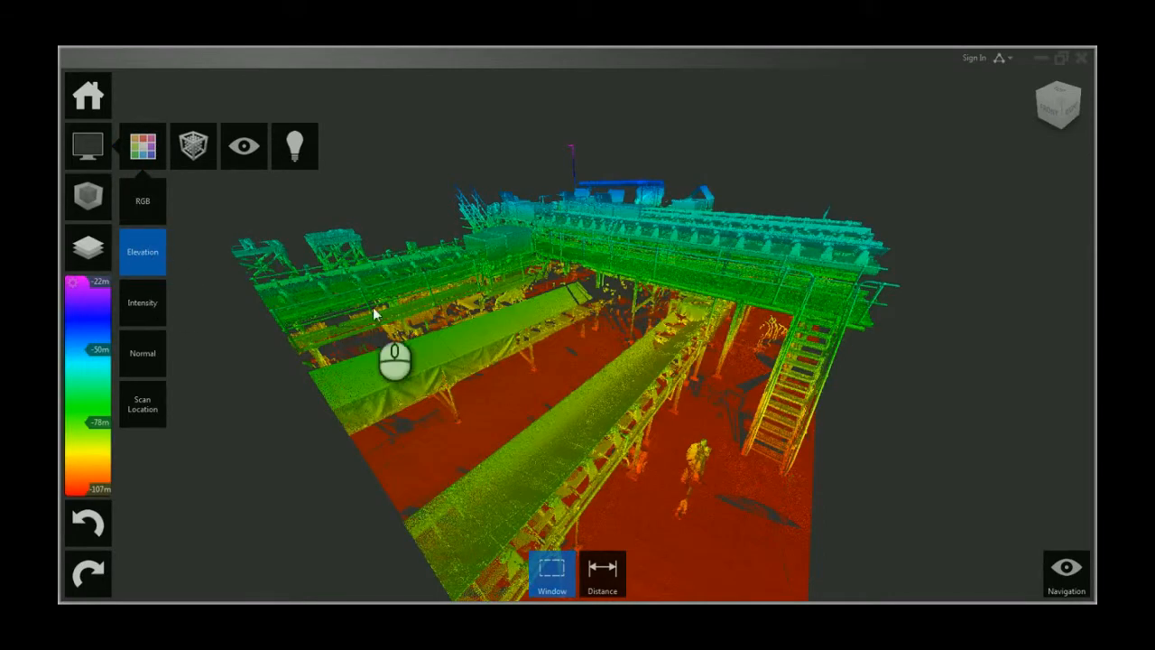
{"action": "left_click_drag", "start_coordinate": [569, 382], "coordinate": [193, 261]}
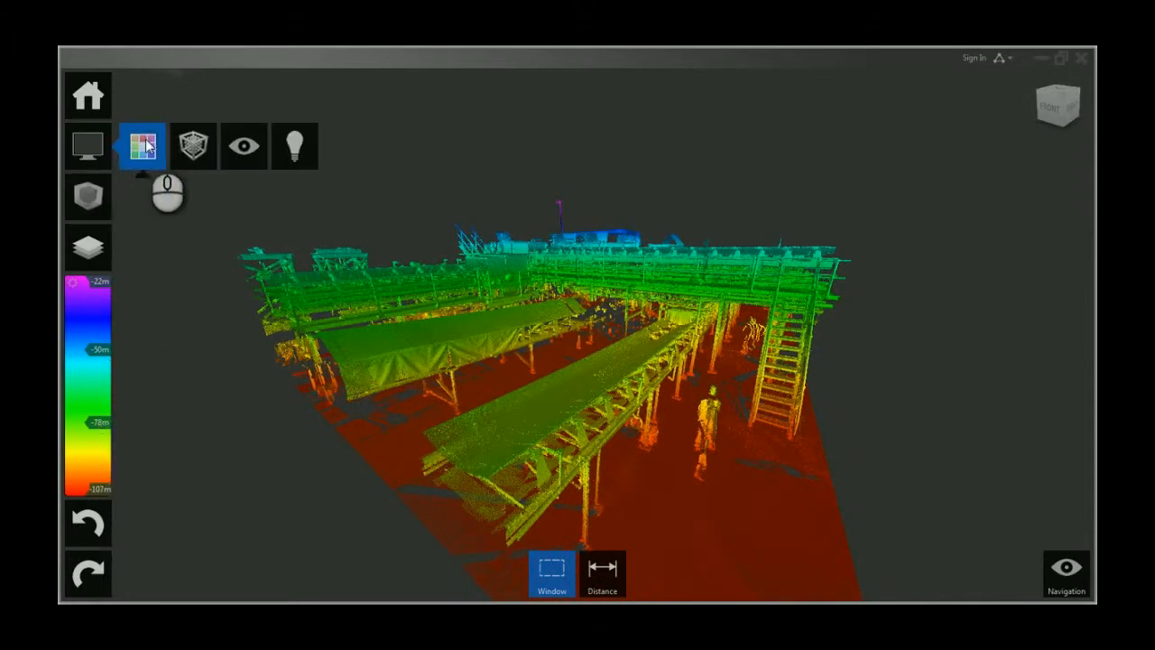
Step: Switch the point cloud color mode to Intensity
{"action": "left_click", "coordinate": [142, 147]}
{"action": "left_click", "coordinate": [141, 303]}
{"action": "left_click_drag", "start_coordinate": [611, 271], "coordinate": [598, 335]}
{"action": "scroll", "coordinate": [623, 332], "scroll_direction": "up", "scroll_amount": 5}
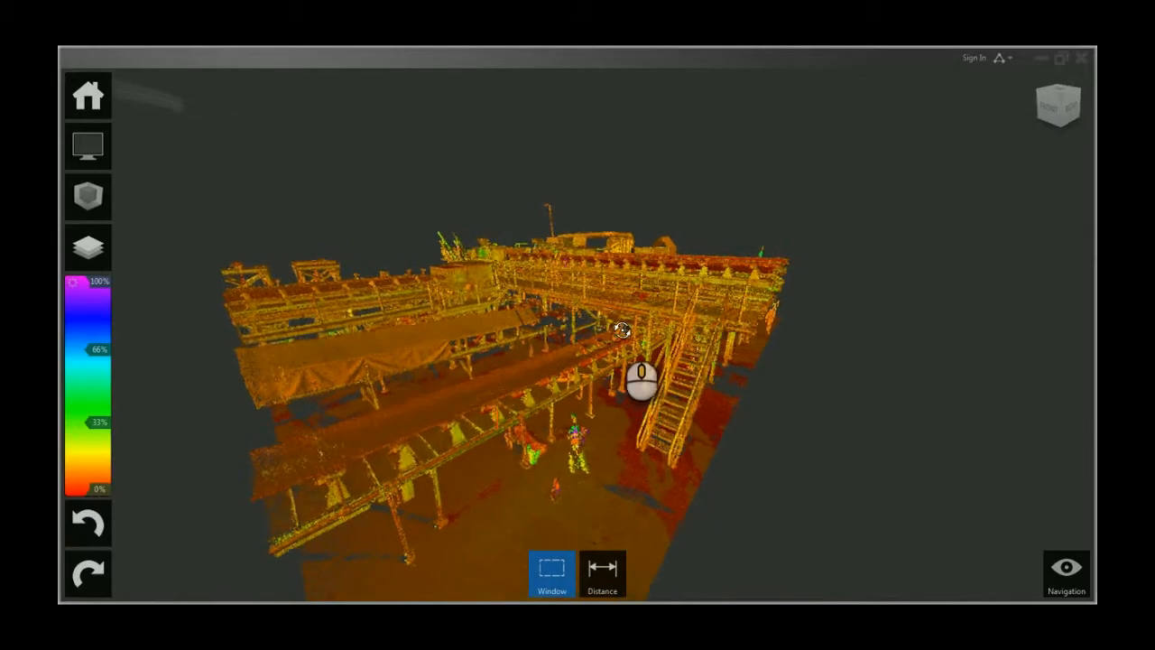
{"action": "scroll", "coordinate": [663, 341], "scroll_direction": "up", "scroll_amount": 3}
{"action": "middle_click_drag", "start_coordinate": [694, 361], "coordinate": [626, 343], "text": "shift"}
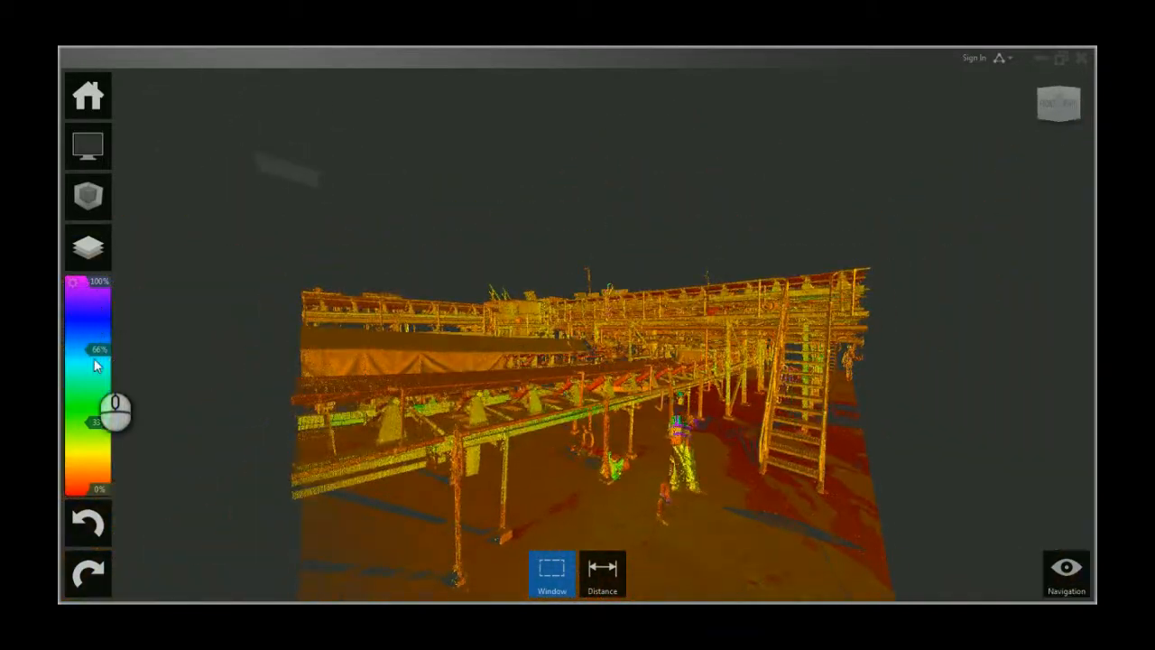
{"action": "middle_click_drag", "start_coordinate": [444, 348], "coordinate": [437, 403], "text": "shift"}
Step: Switch the point cloud color mode to Normal
{"action": "left_click", "coordinate": [84, 159]}
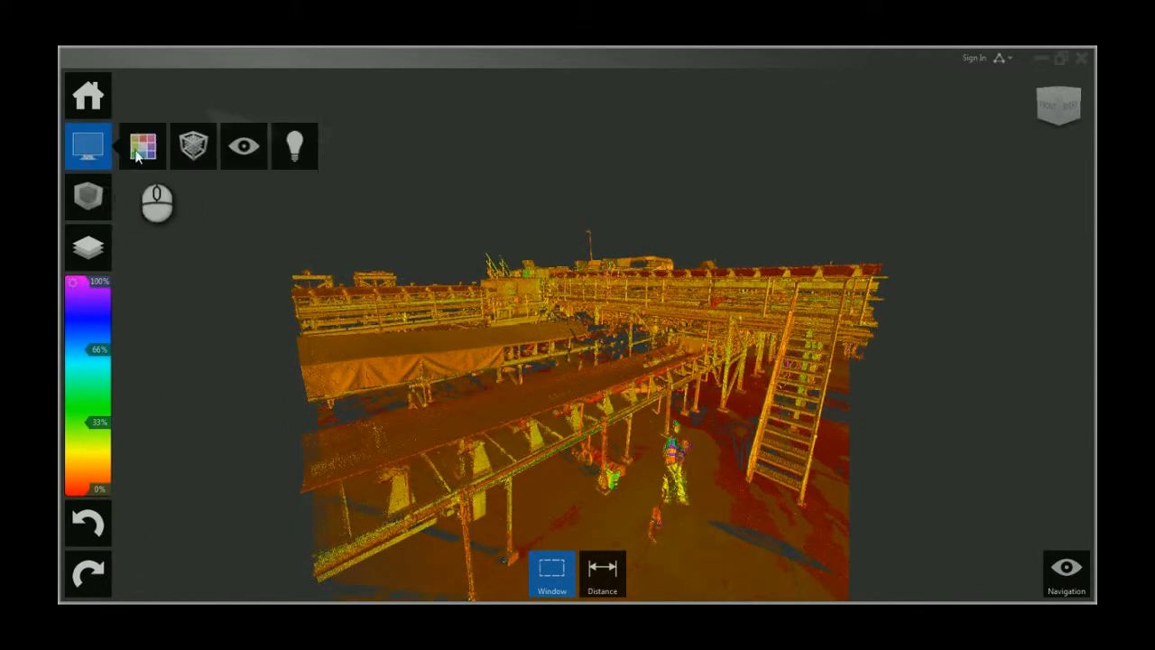
{"action": "left_click", "coordinate": [142, 147]}
{"action": "left_click", "coordinate": [144, 355]}
{"action": "middle_click_drag", "start_coordinate": [692, 334], "coordinate": [675, 397], "text": "shift"}
{"action": "middle_click_drag", "start_coordinate": [455, 387], "coordinate": [638, 416]}
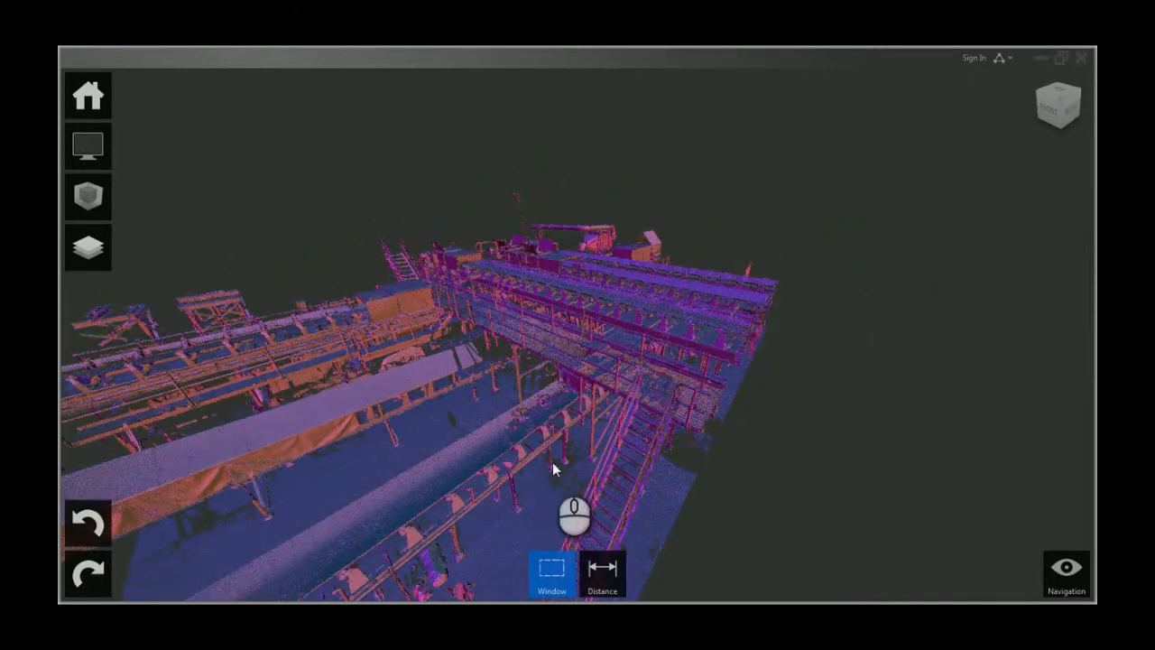
{"action": "middle_click_drag", "start_coordinate": [546, 456], "coordinate": [510, 383], "text": "shift"}
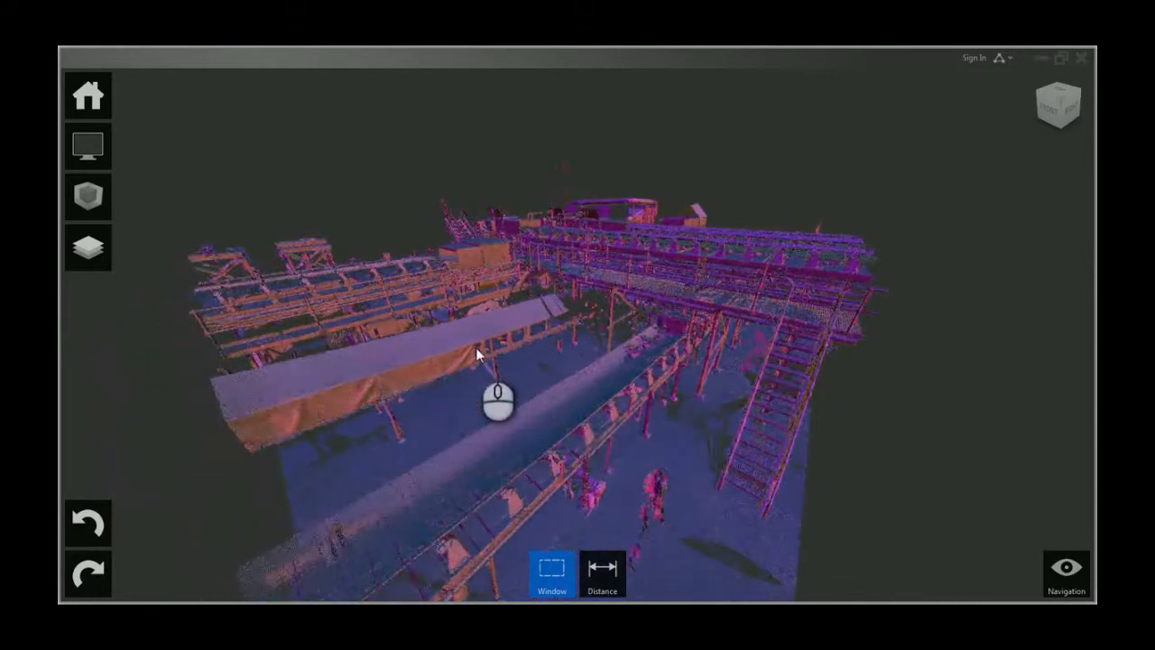
Step: Switch the point cloud color mode to Scan Location
{"action": "mouse_move", "coordinate": [73, 149]}
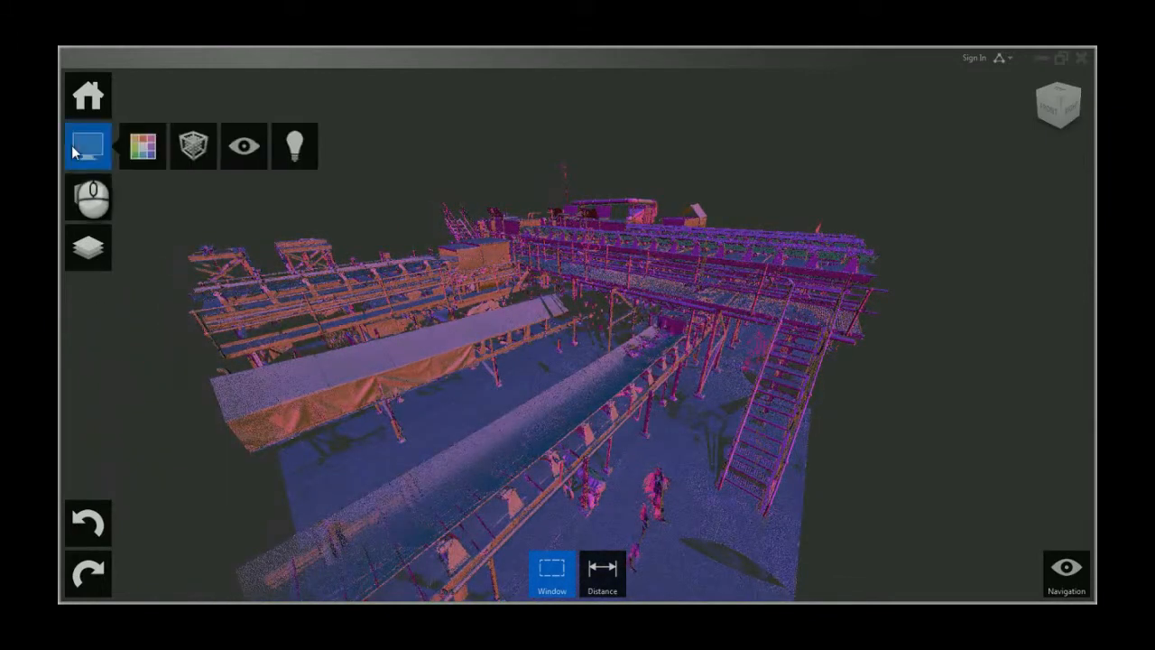
{"action": "mouse_move", "coordinate": [145, 147]}
{"action": "left_click", "coordinate": [142, 403]}
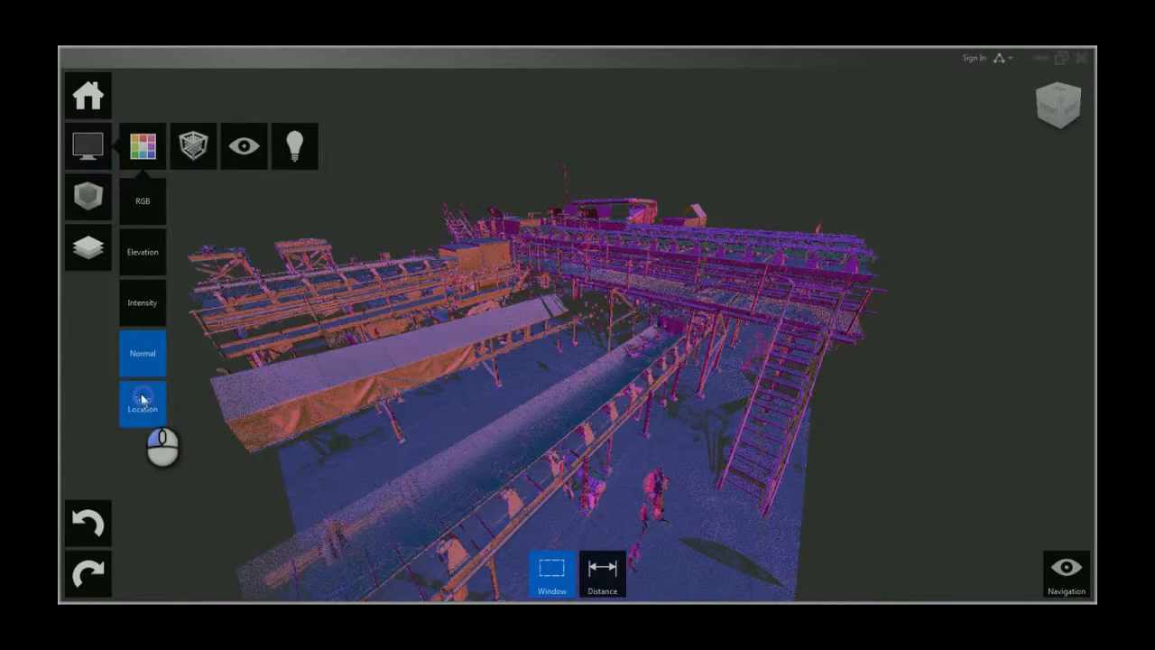
{"action": "middle_click_drag", "start_coordinate": [773, 353], "coordinate": [719, 354], "text": "shift"}
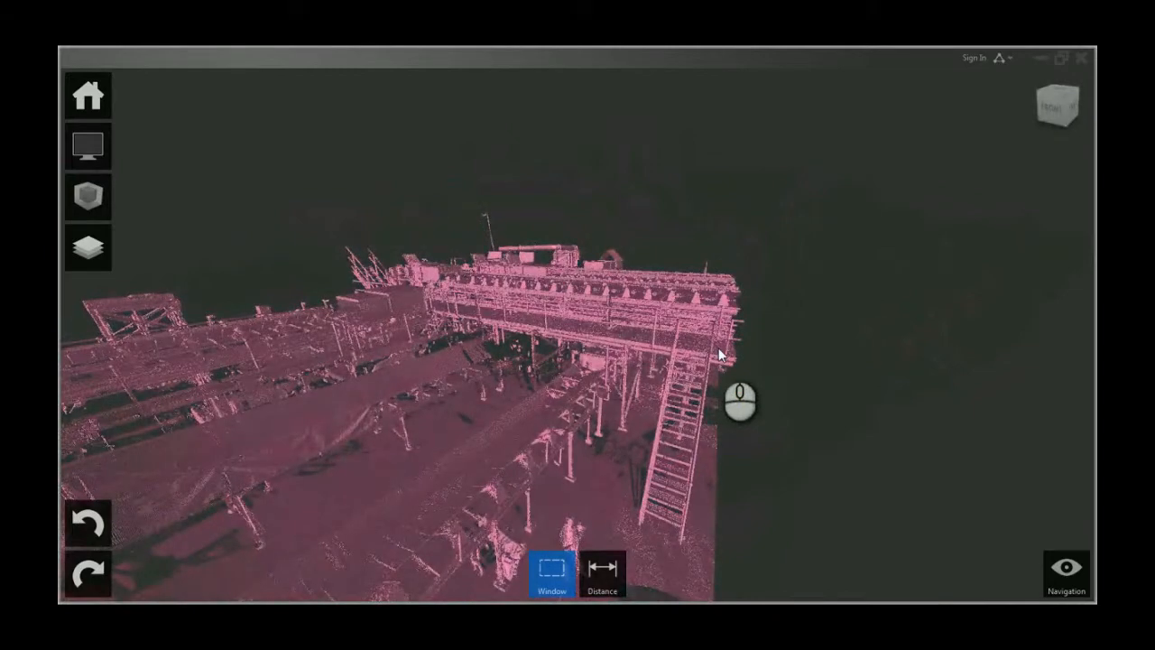
{"action": "middle_click_drag", "start_coordinate": [331, 297], "coordinate": [436, 271]}
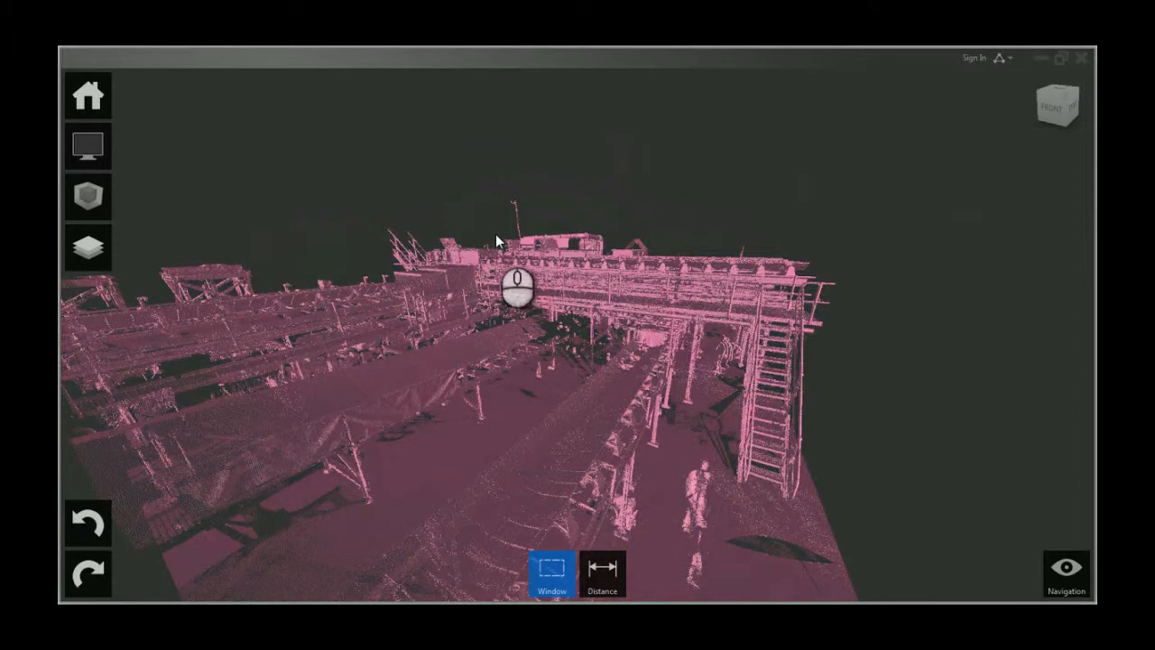
{"action": "middle_click_drag", "start_coordinate": [642, 277], "coordinate": [598, 288]}
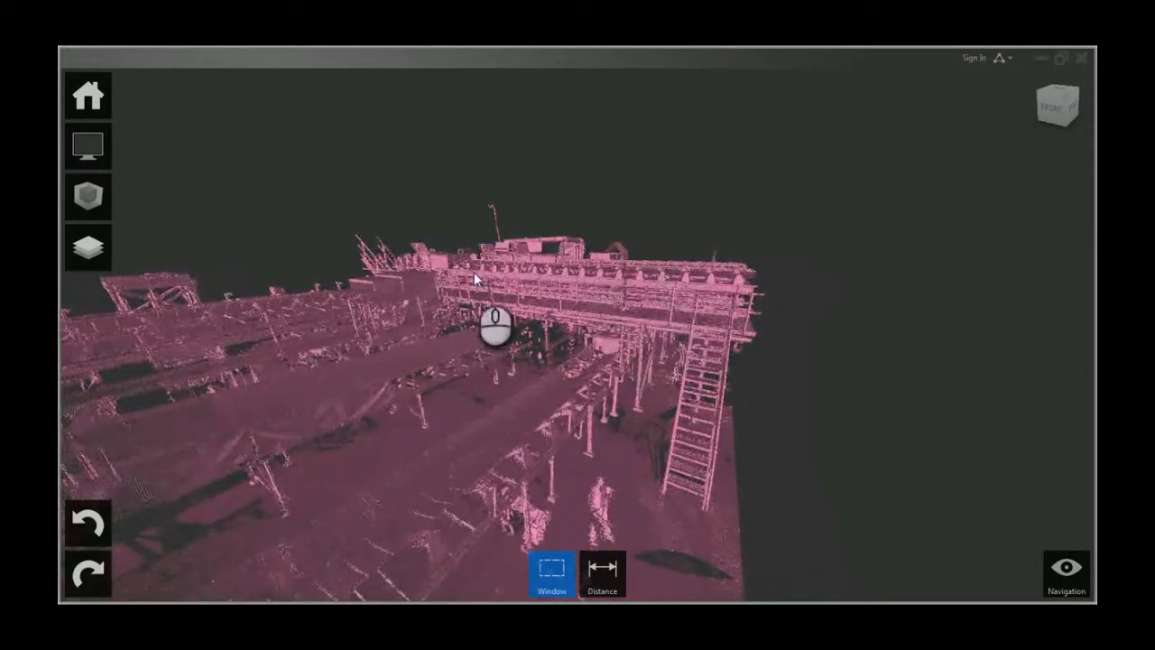
Step: Switch the point cloud color mode back to Normal
{"action": "mouse_move", "coordinate": [93, 153]}
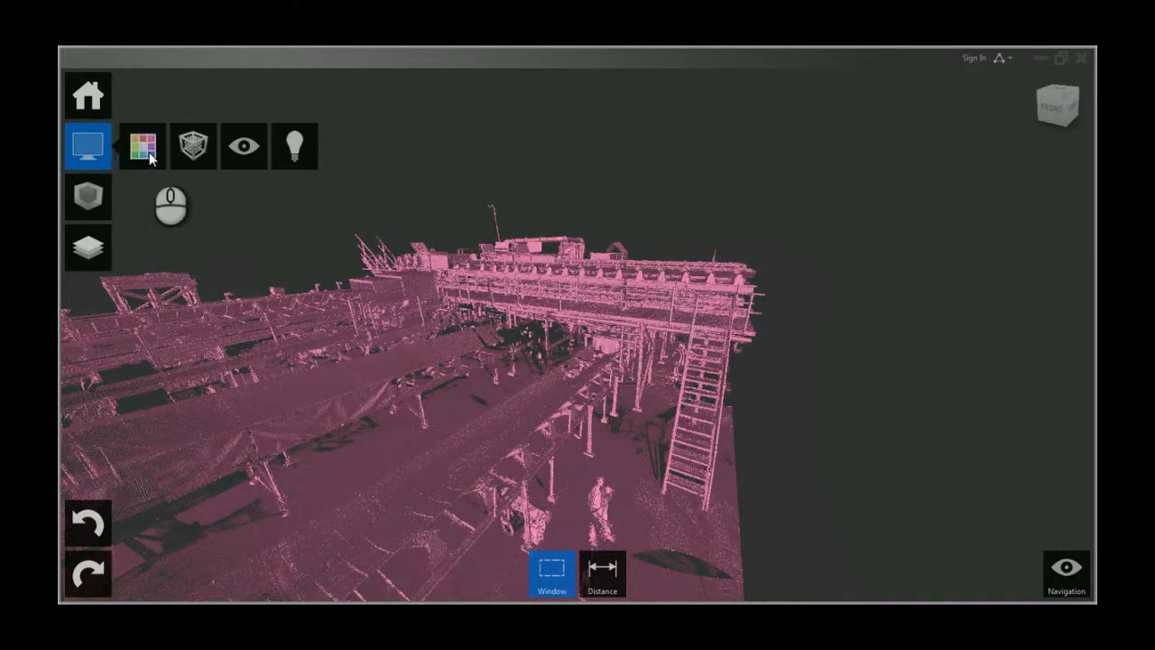
{"action": "mouse_move", "coordinate": [144, 151]}
{"action": "left_click", "coordinate": [142, 352]}
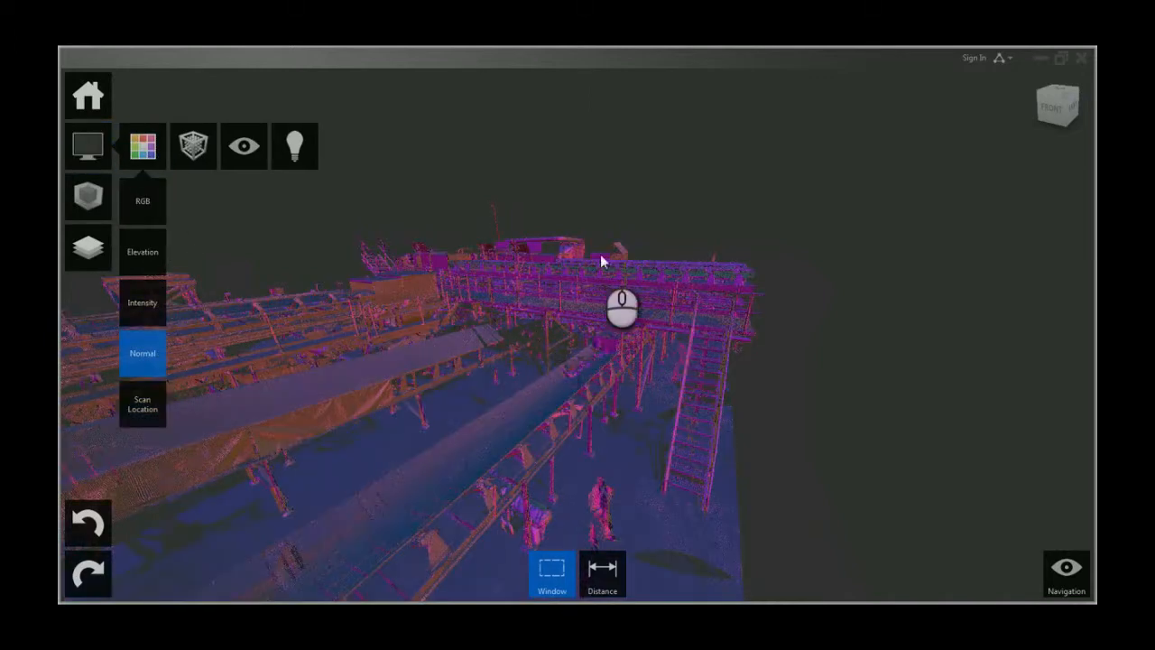
Step: Switch the point cloud color mode back to Intensity
{"action": "left_click", "coordinate": [151, 305]}
{"action": "middle_click_drag", "start_coordinate": [599, 293], "coordinate": [535, 315]}
{"action": "left_click_drag", "start_coordinate": [549, 335], "coordinate": [566, 403]}
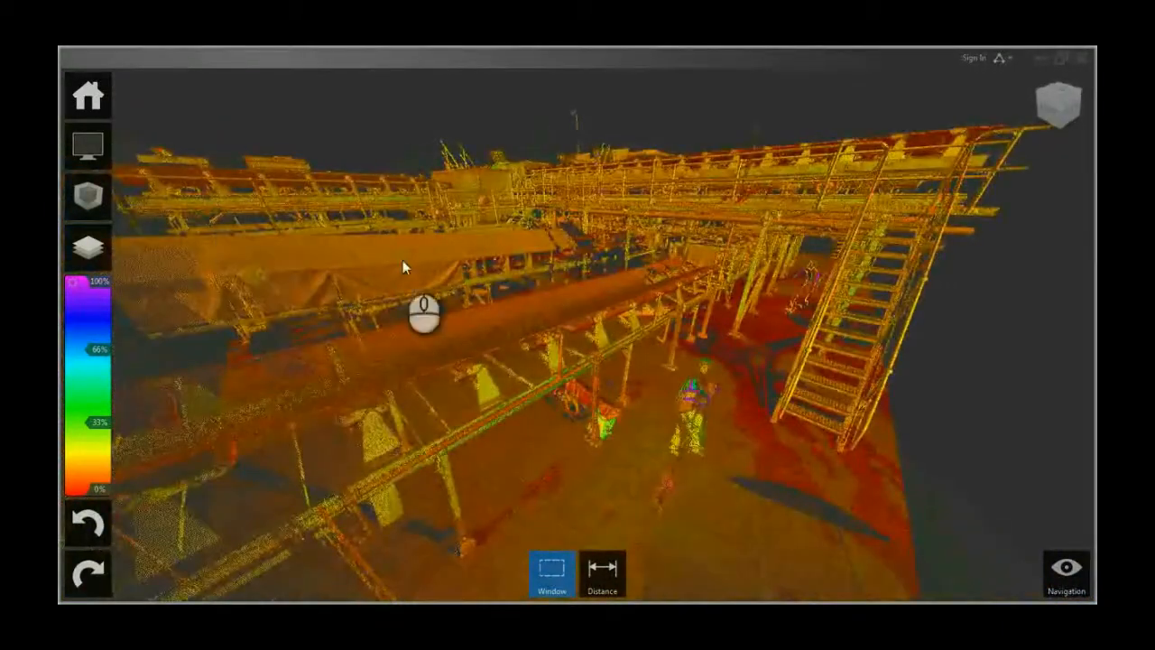
Step: Increase the point display size to 10
{"action": "left_click", "coordinate": [88, 146]}
{"action": "left_click", "coordinate": [194, 145]}
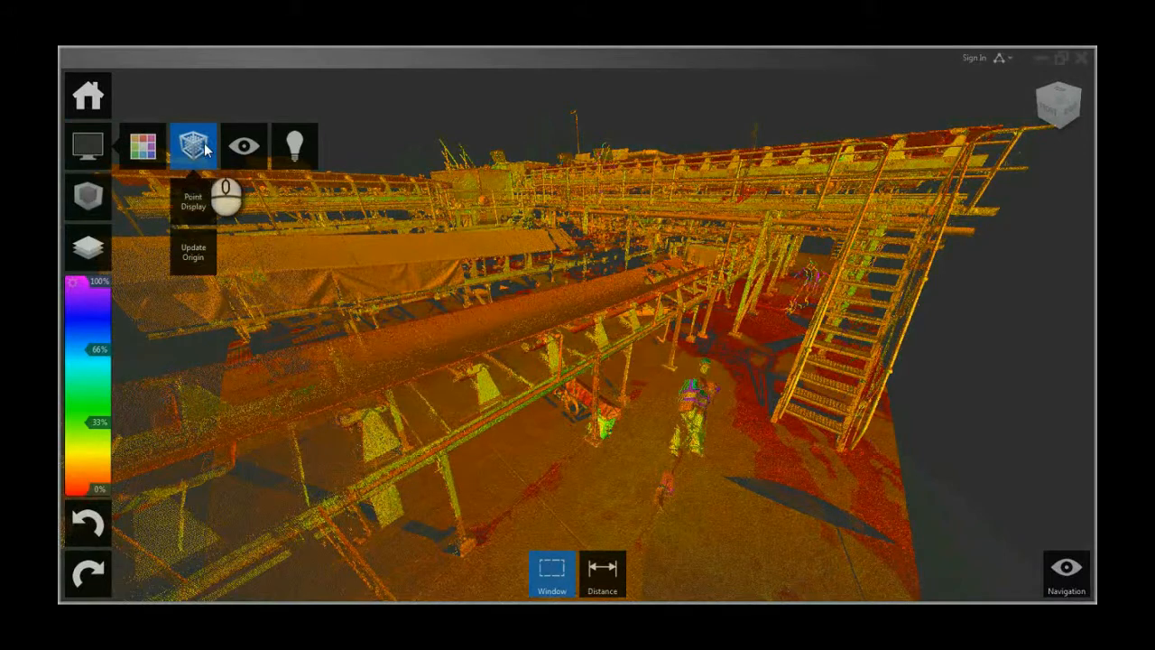
{"action": "left_click", "coordinate": [195, 213]}
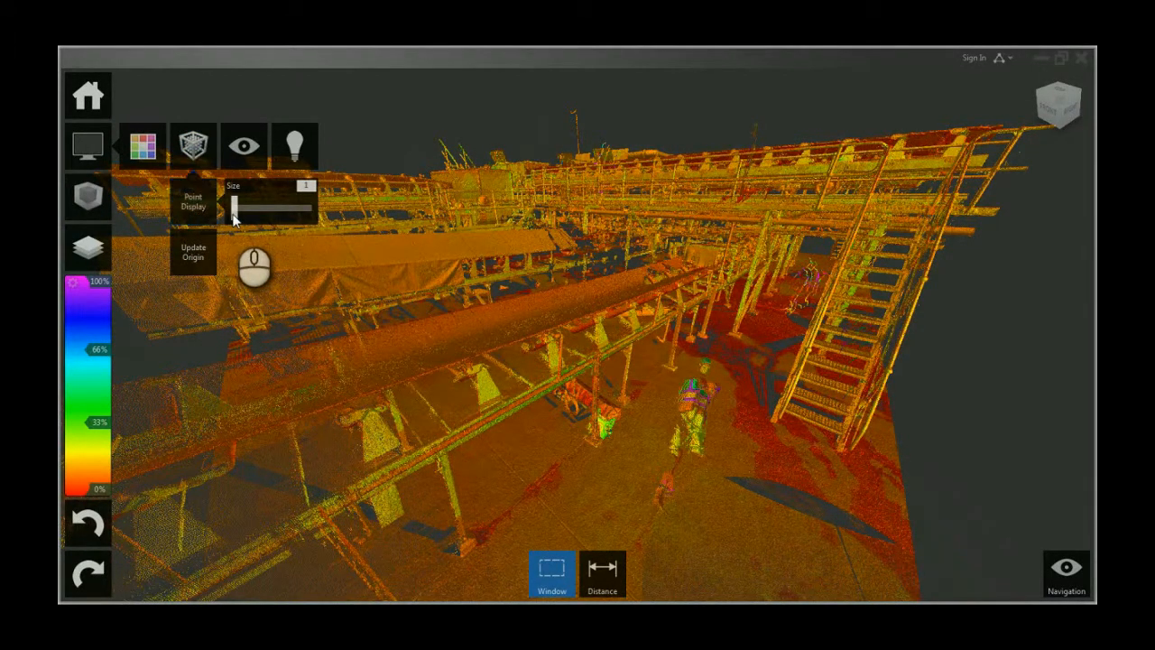
{"action": "left_click_drag", "start_coordinate": [250, 213], "coordinate": [311, 218]}
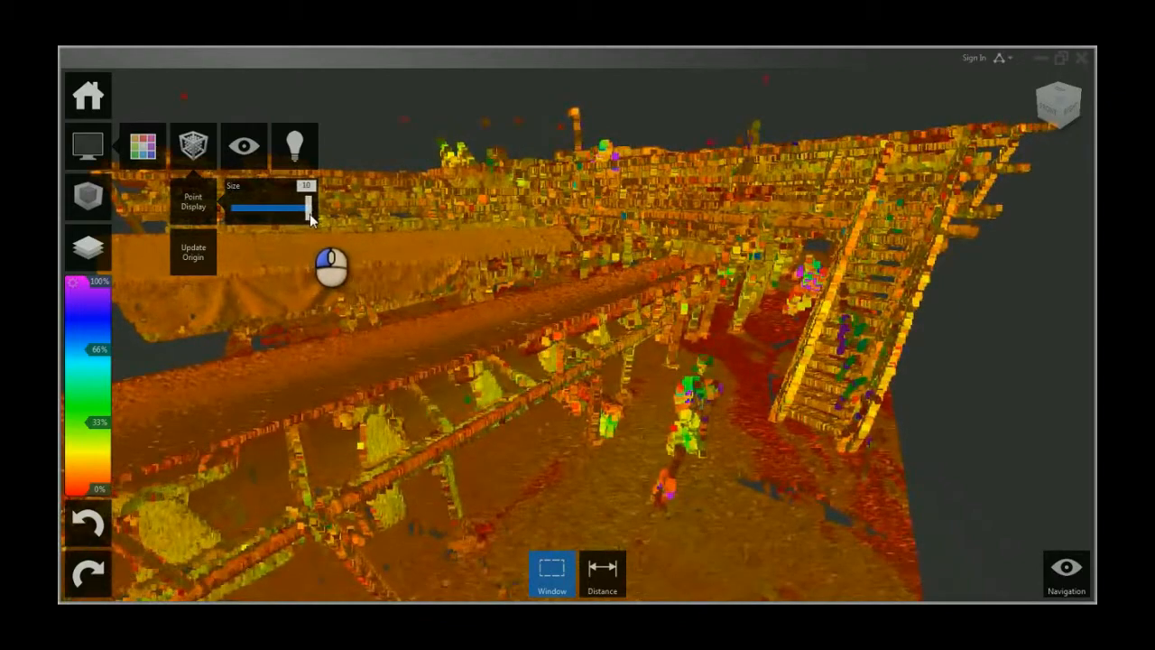
Step: Reduce the point display size to 1 and switch the view to orthographic by turning off Perspective
{"action": "left_click_drag", "start_coordinate": [307, 219], "coordinate": [230, 221]}
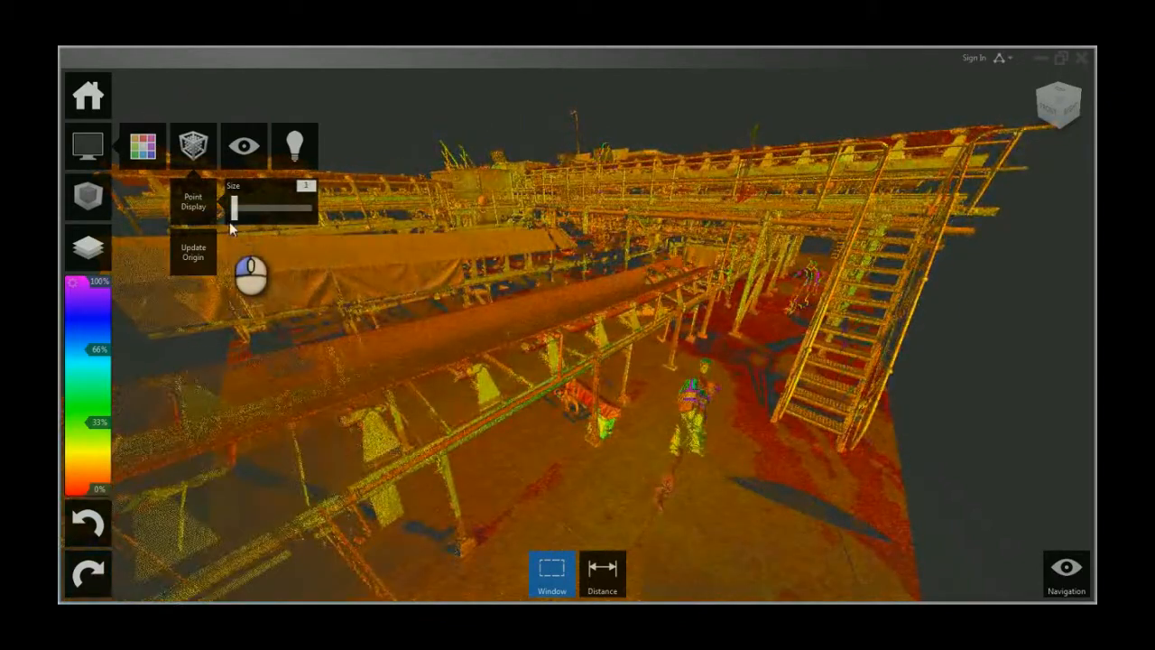
{"action": "left_click", "coordinate": [230, 154]}
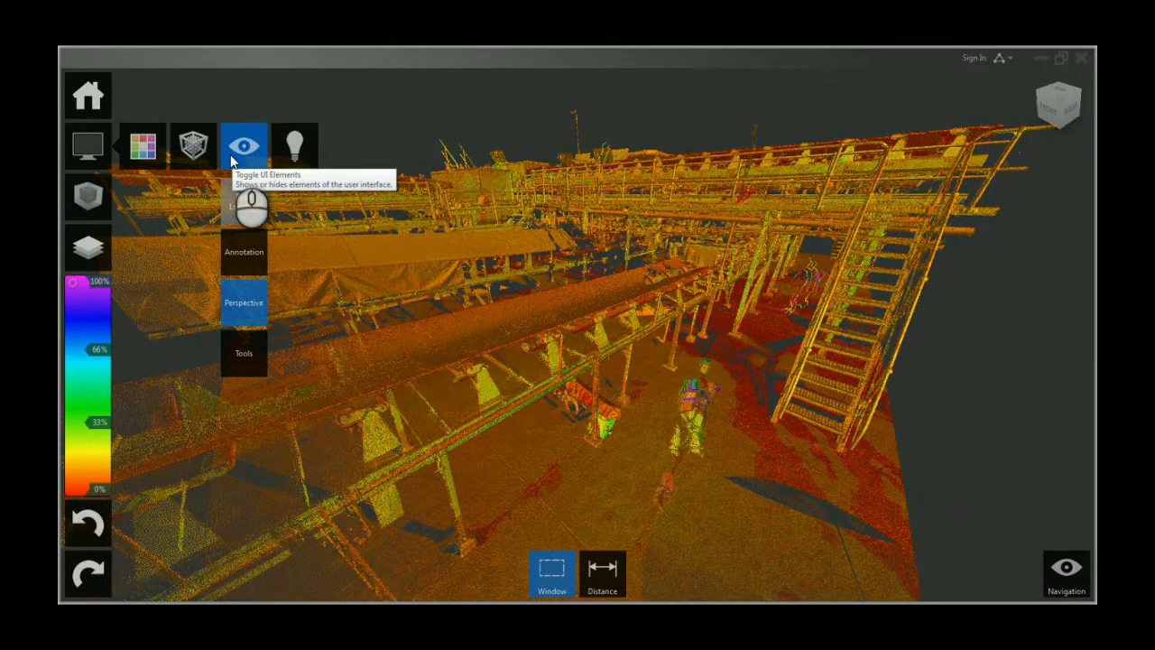
{"action": "mouse_move", "coordinate": [245, 255]}
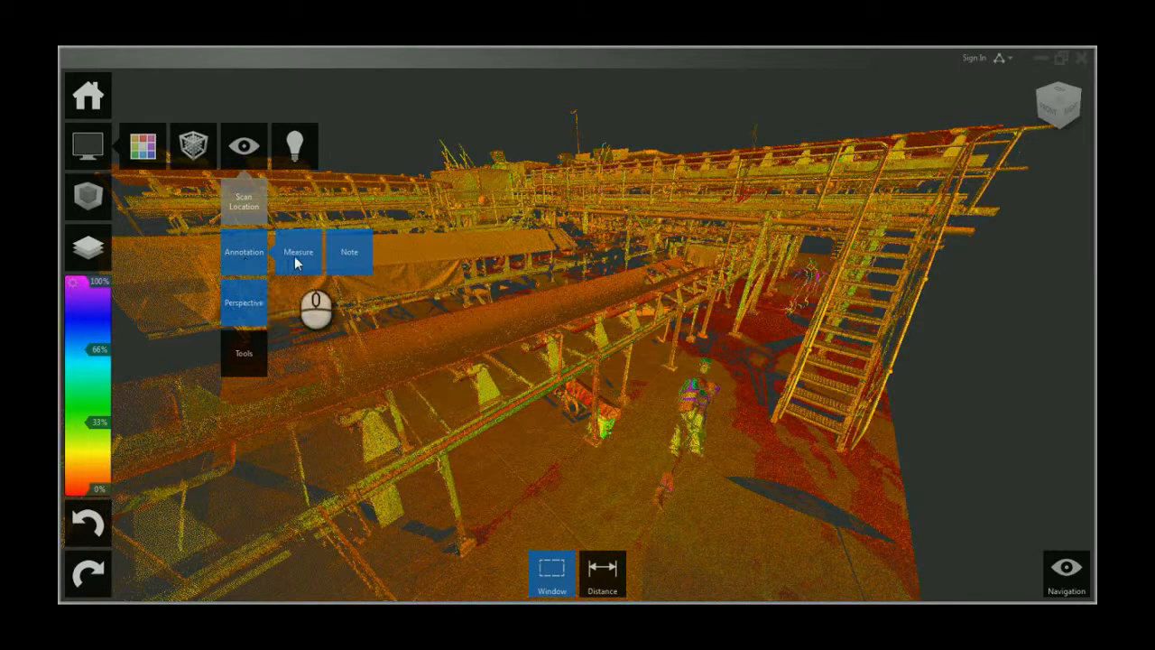
{"action": "left_click", "coordinate": [243, 311]}
{"action": "left_click_drag", "start_coordinate": [536, 338], "coordinate": [652, 354]}
{"action": "scroll", "coordinate": [652, 356], "scroll_direction": "up", "scroll_amount": 3}
{"action": "scroll", "coordinate": [722, 331], "scroll_direction": "up", "scroll_amount": 5}
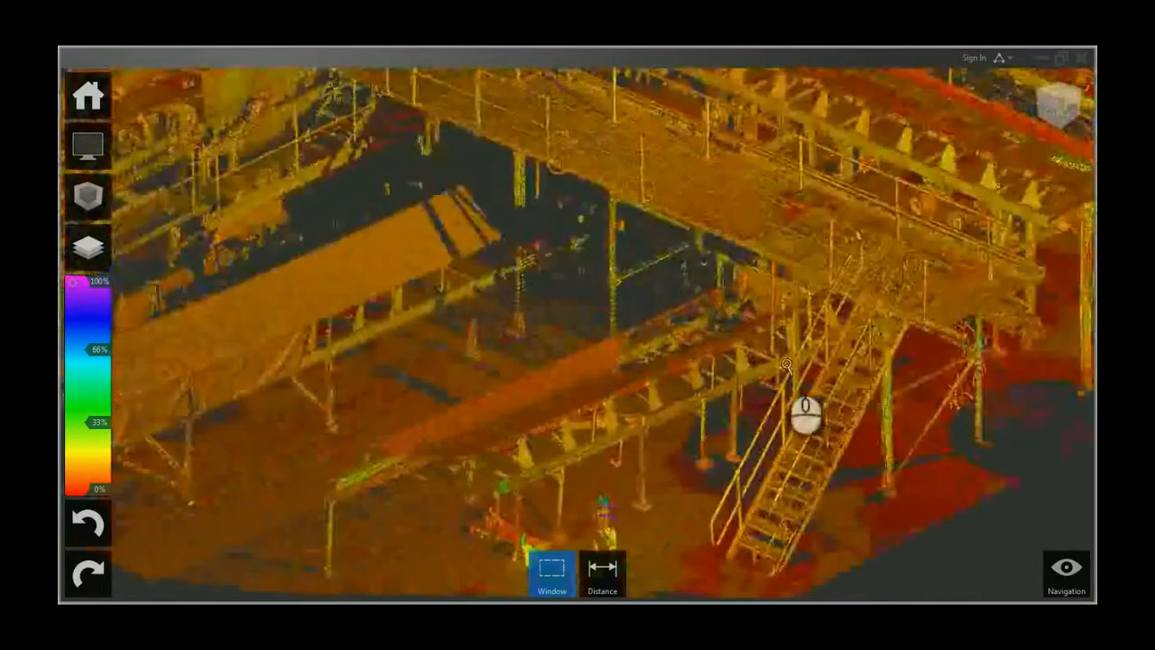
{"action": "scroll", "coordinate": [691, 411], "scroll_direction": "up", "scroll_amount": 5}
{"action": "scroll", "coordinate": [722, 262], "scroll_direction": "up", "scroll_amount": 3}
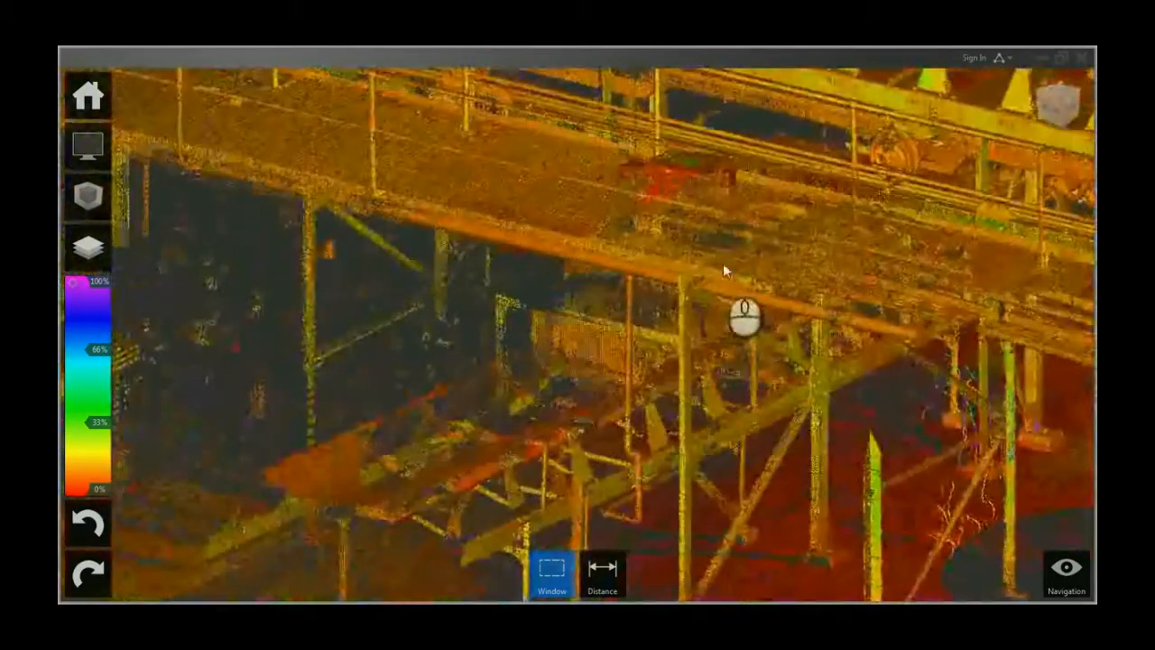
{"action": "scroll", "coordinate": [909, 307], "scroll_direction": "up", "scroll_amount": 3}
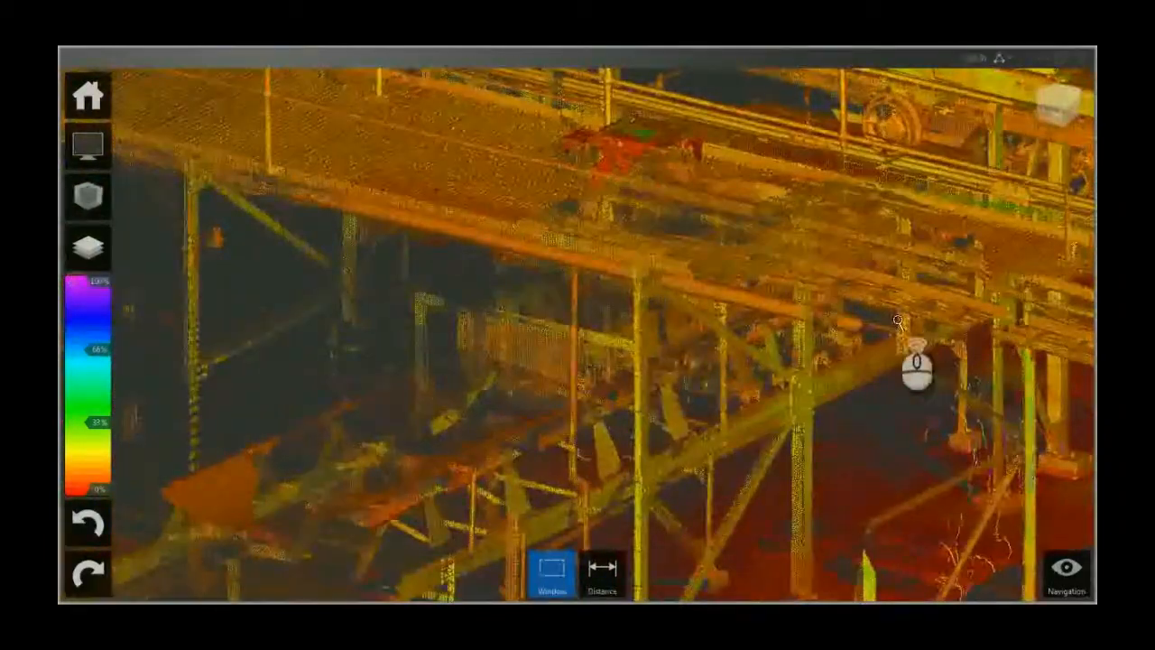
{"action": "scroll", "coordinate": [632, 289], "scroll_direction": "up", "scroll_amount": 3}
{"action": "scroll", "coordinate": [672, 287], "scroll_direction": "up", "scroll_amount": 3}
{"action": "scroll", "coordinate": [677, 286], "scroll_direction": "down", "scroll_amount": 10}
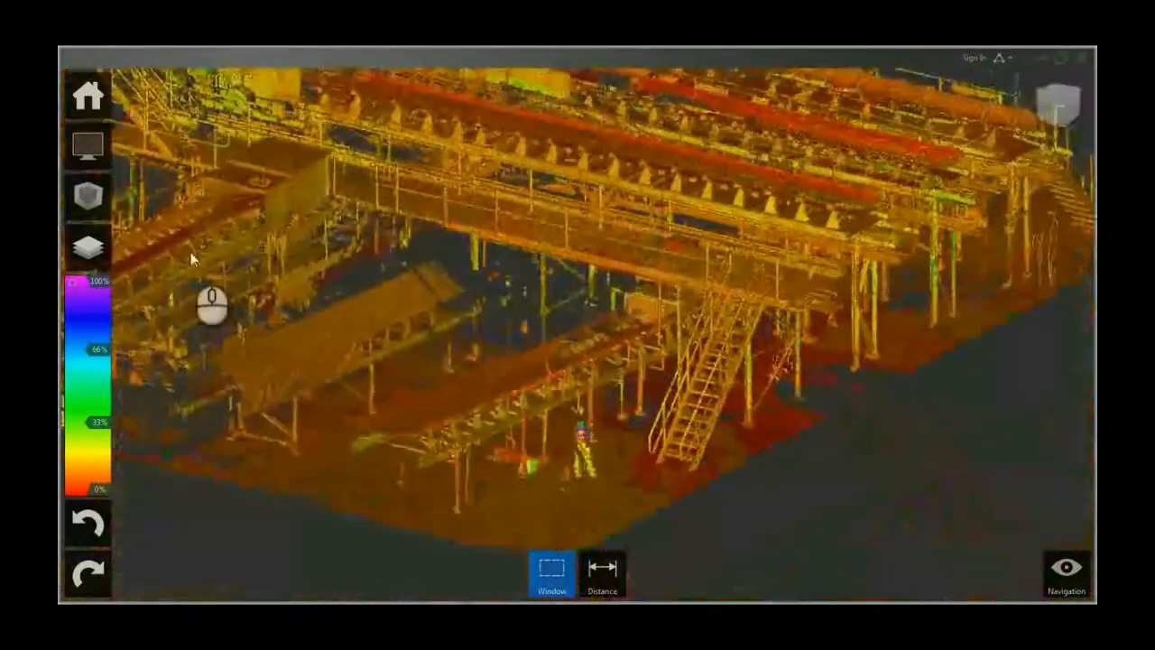
Step: Turn the Perspective view back on
{"action": "left_click", "coordinate": [87, 146]}
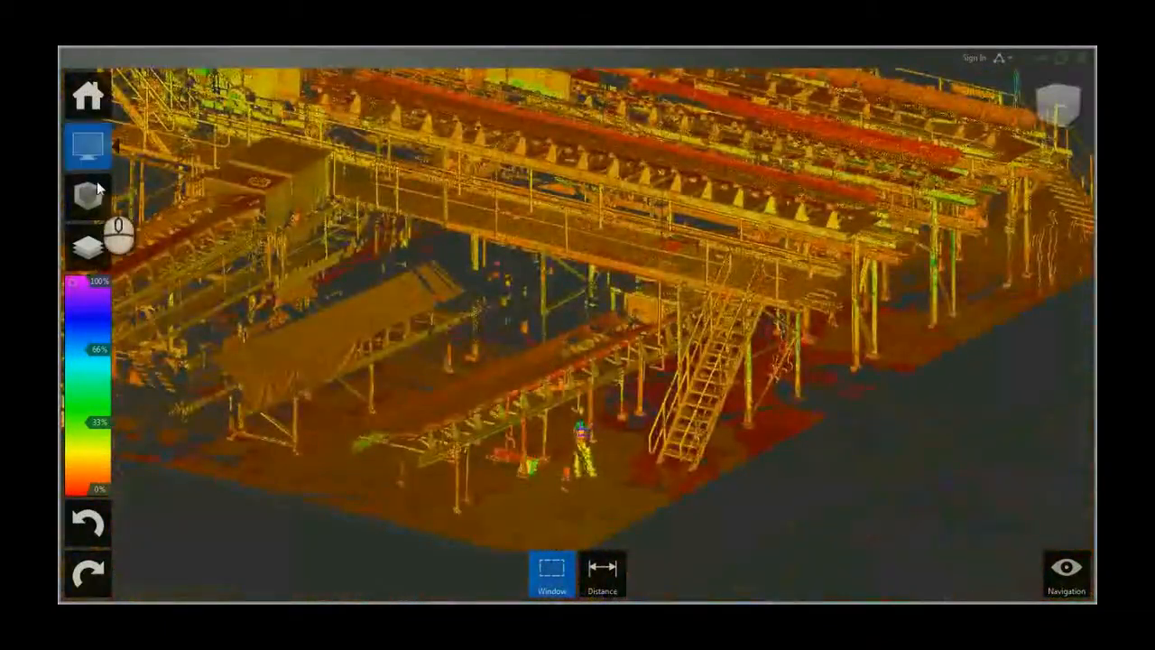
{"action": "left_click", "coordinate": [242, 146]}
{"action": "left_click", "coordinate": [242, 300]}
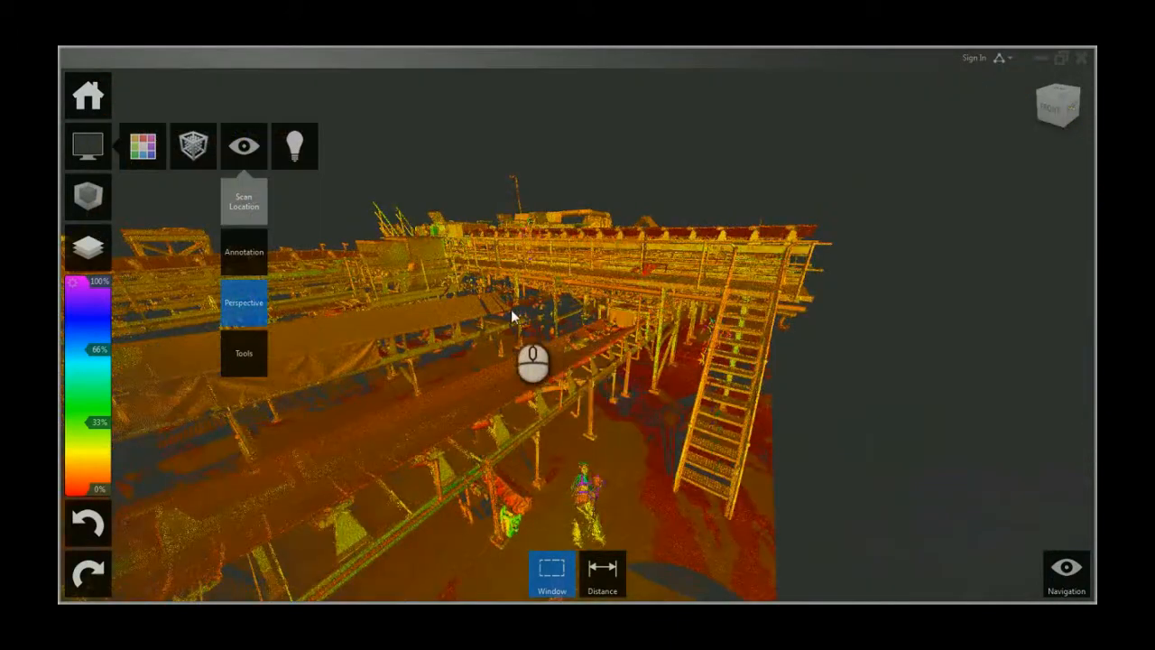
{"action": "middle_click_drag", "start_coordinate": [511, 309], "coordinate": [665, 338]}
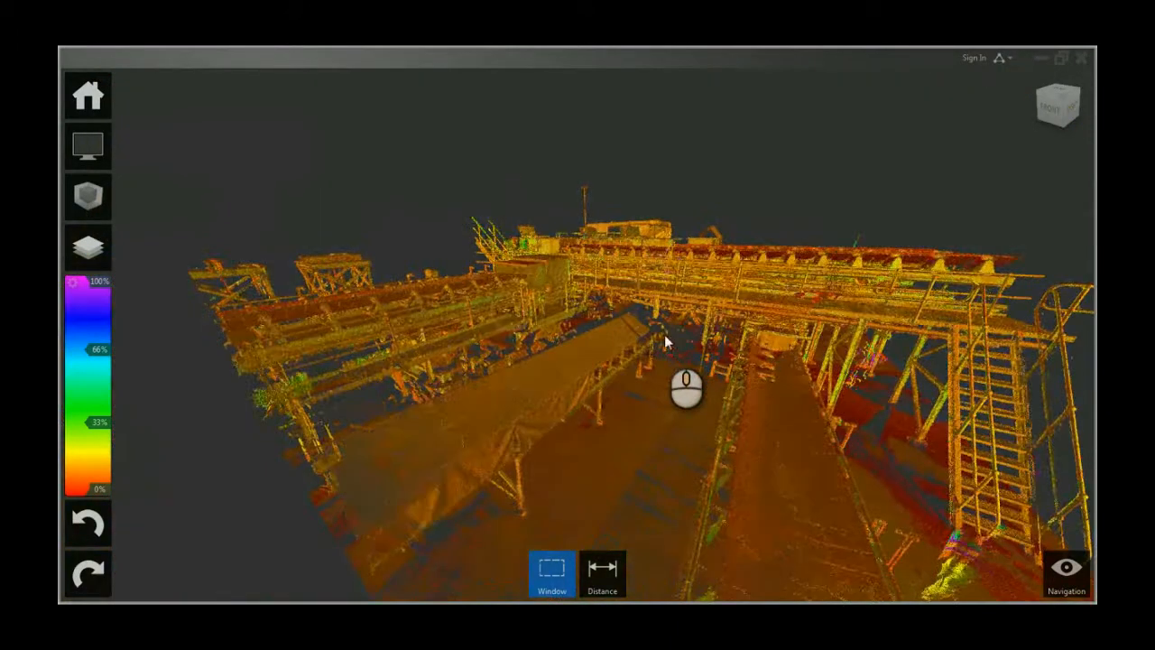
{"action": "middle_click_drag", "start_coordinate": [763, 344], "coordinate": [623, 368]}
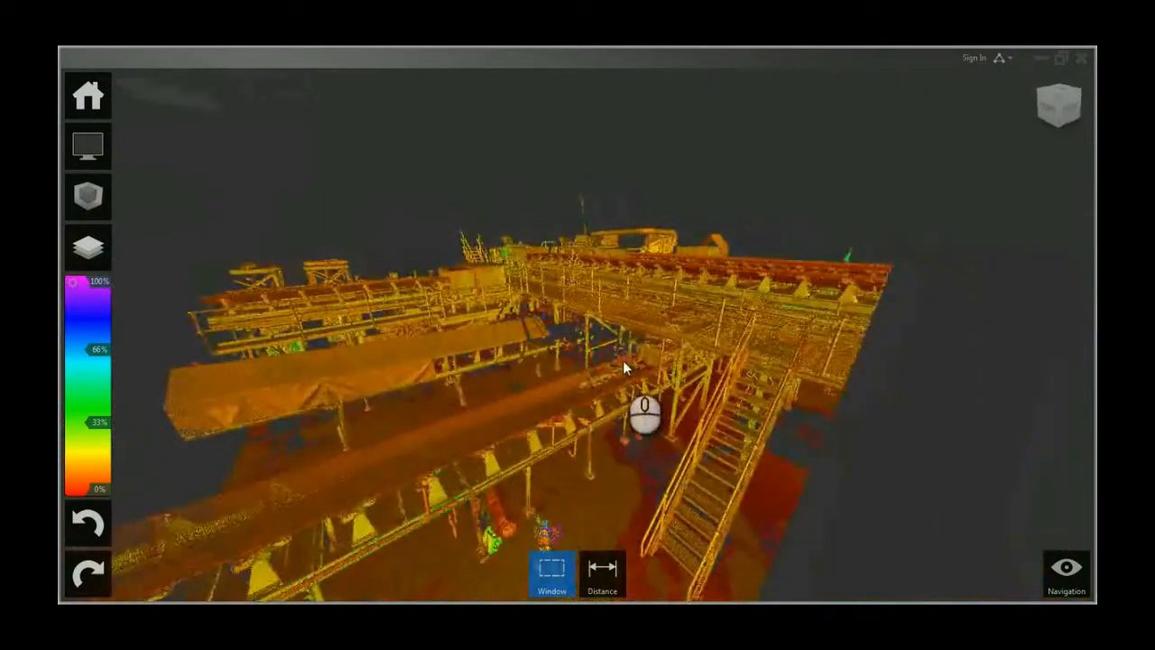
{"action": "middle_click_drag", "start_coordinate": [577, 335], "coordinate": [582, 332], "text": "shift"}
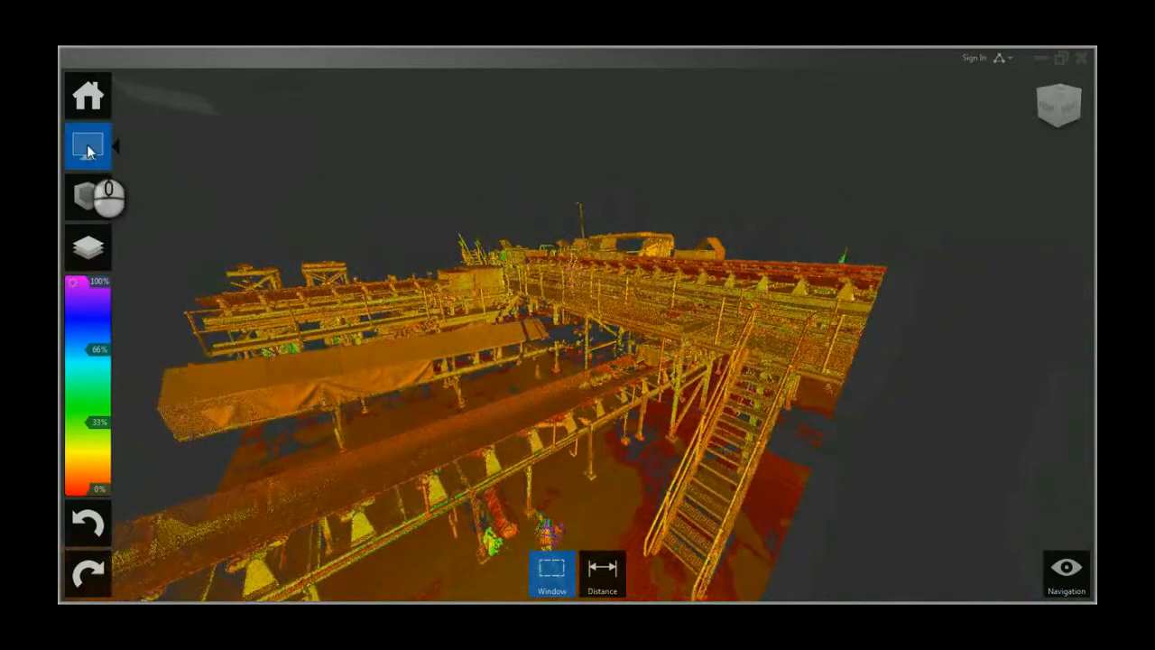
Step: Open the UI element toggles and review the Tools options for navigation, ViewCube and undo/redo
{"action": "left_click", "coordinate": [87, 149]}
{"action": "left_click", "coordinate": [244, 146]}
{"action": "mouse_move", "coordinate": [259, 373]}
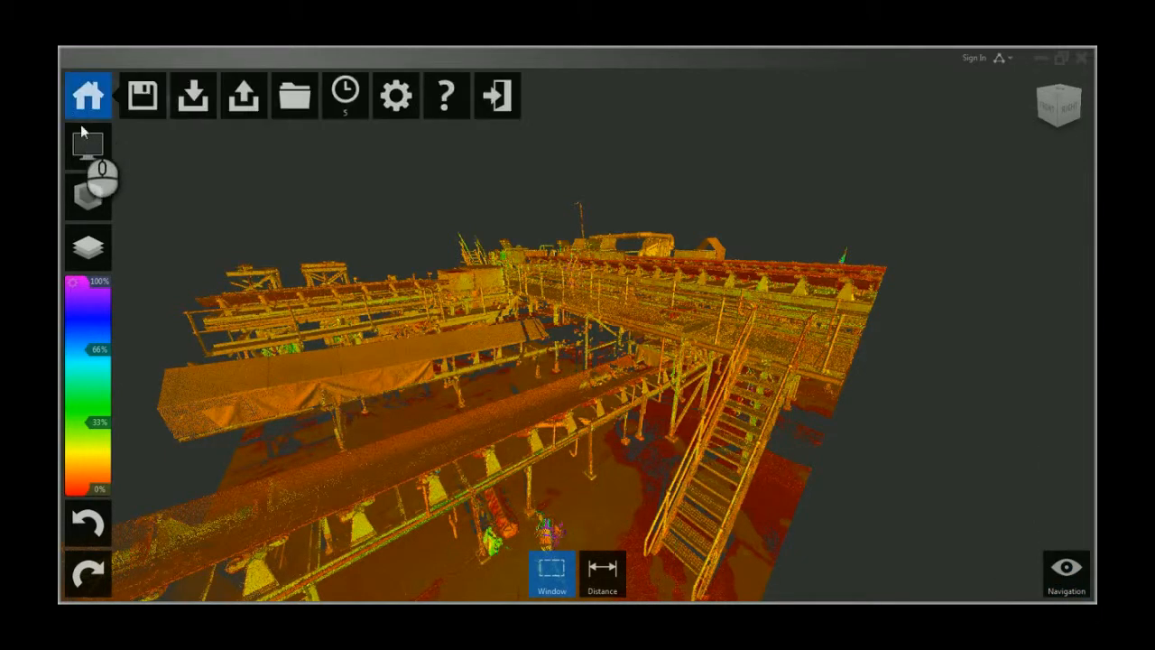
{"action": "mouse_move", "coordinate": [94, 150]}
{"action": "left_click", "coordinate": [244, 145]}
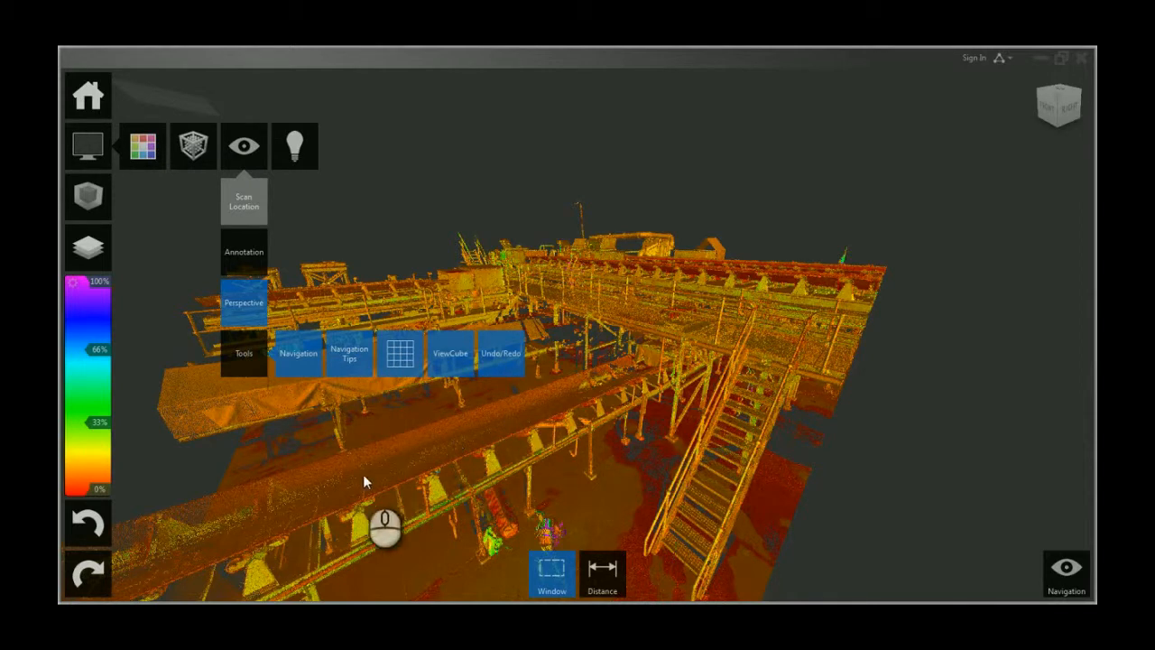
{"action": "mouse_move", "coordinate": [321, 500]}
{"action": "left_mouse_down"}
{"action": "mouse_move", "coordinate": [496, 495]}
{"action": "mouse_move", "coordinate": [454, 463]}
{"action": "mouse_move", "coordinate": [724, 386]}
{"action": "mouse_move", "coordinate": [781, 353]}
{"action": "mouse_move", "coordinate": [724, 346]}
{"action": "mouse_move", "coordinate": [694, 304]}
{"action": "mouse_move", "coordinate": [657, 366]}
{"action": "mouse_move", "coordinate": [689, 291]}
{"action": "left_mouse_up"}
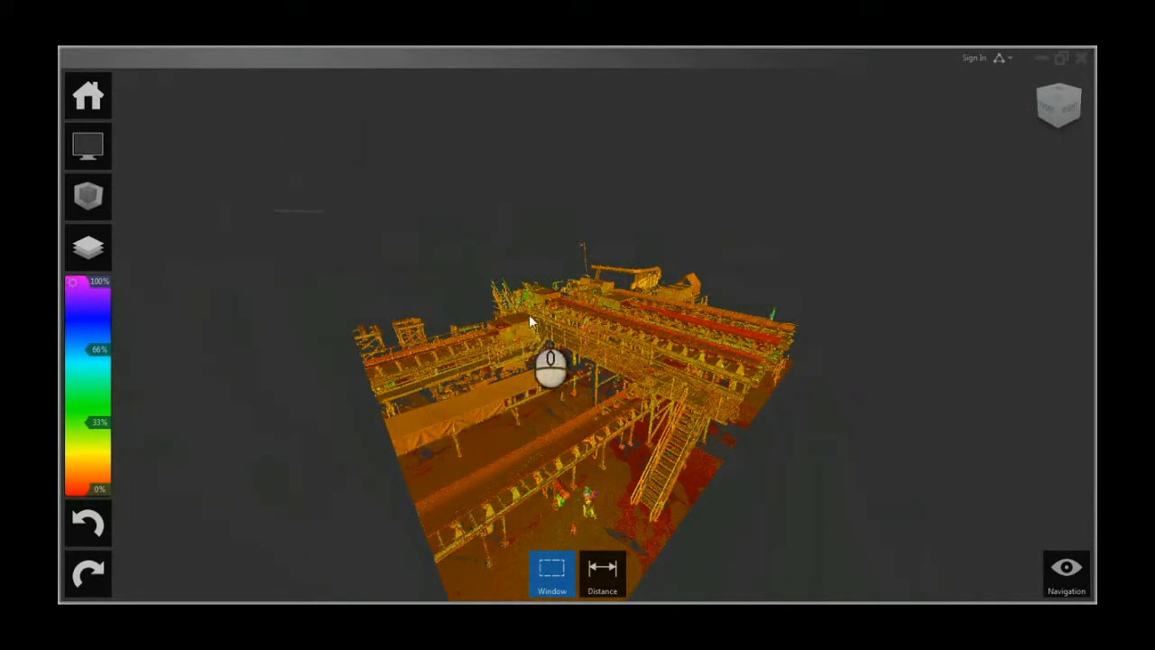
Step: Save the project as Trans Tower in the Recap folder as an Autodesk ReCap project file, replacing the existing one
{"action": "mouse_move", "coordinate": [86, 95]}
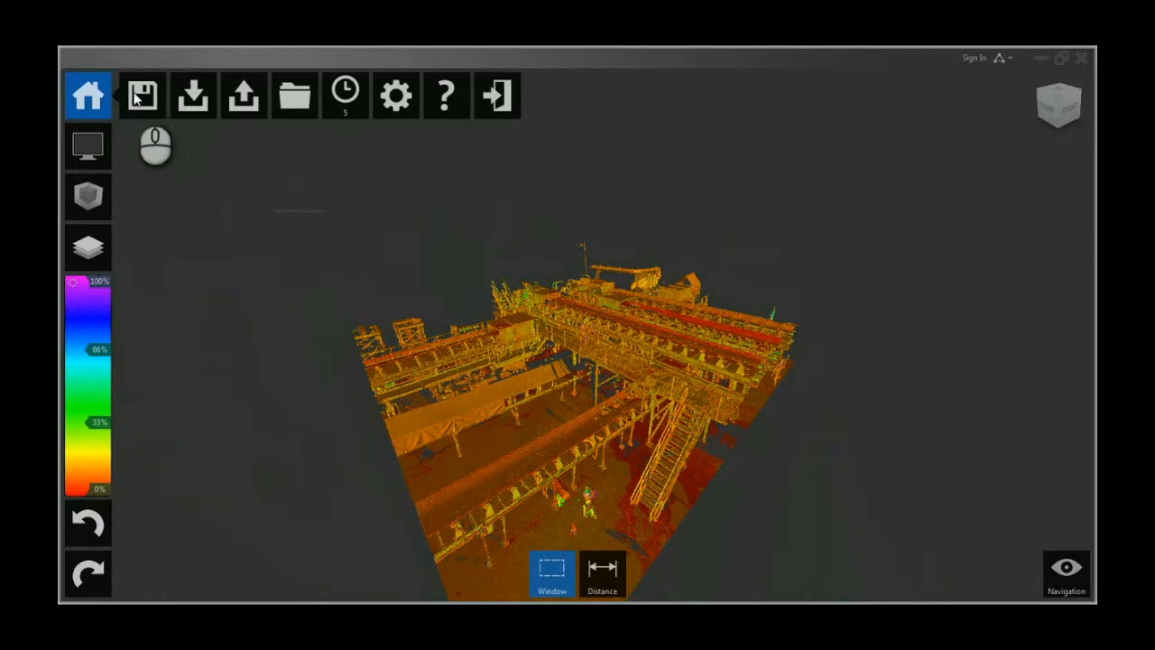
{"action": "mouse_move", "coordinate": [142, 94]}
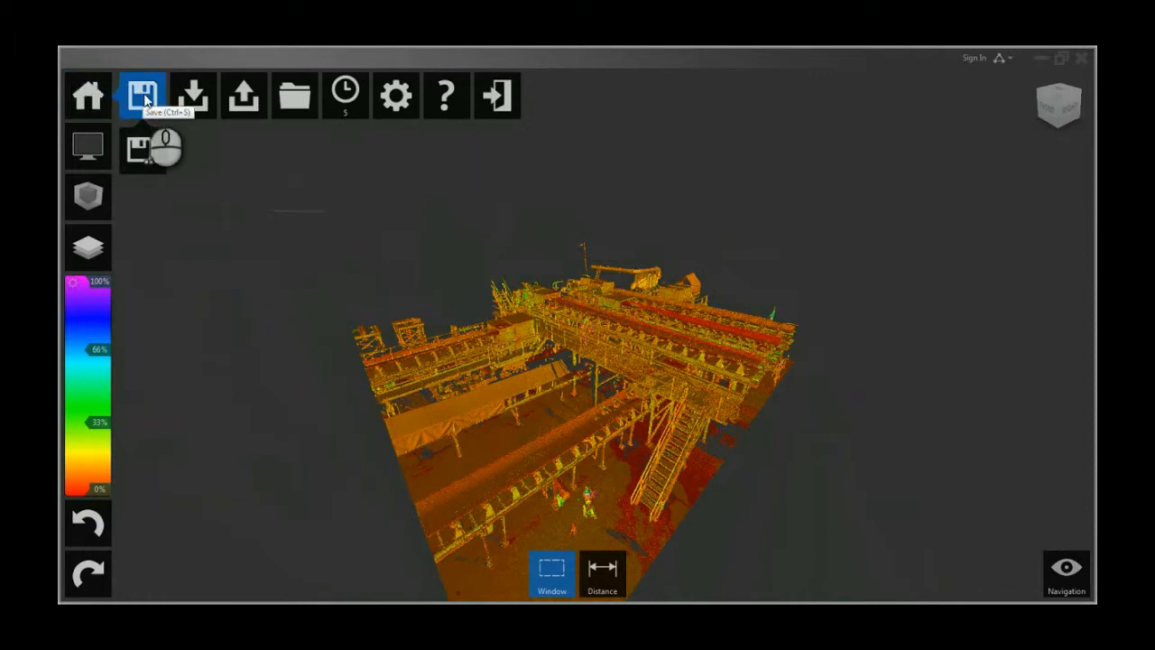
{"action": "left_click", "coordinate": [149, 158]}
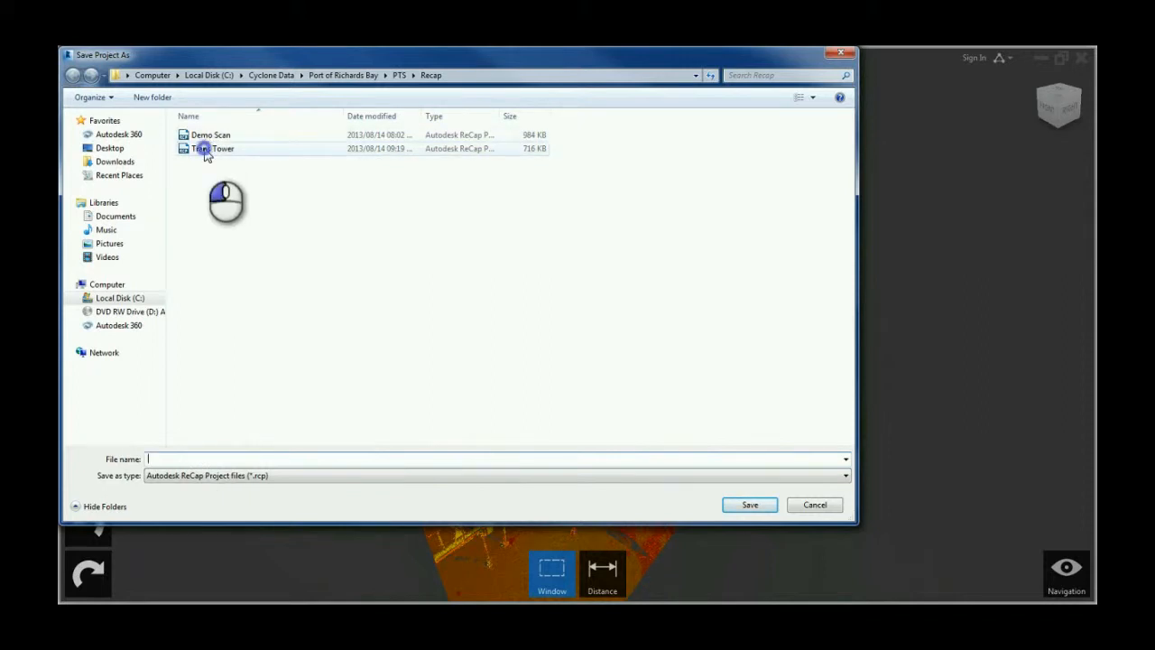
{"action": "left_click", "coordinate": [206, 150]}
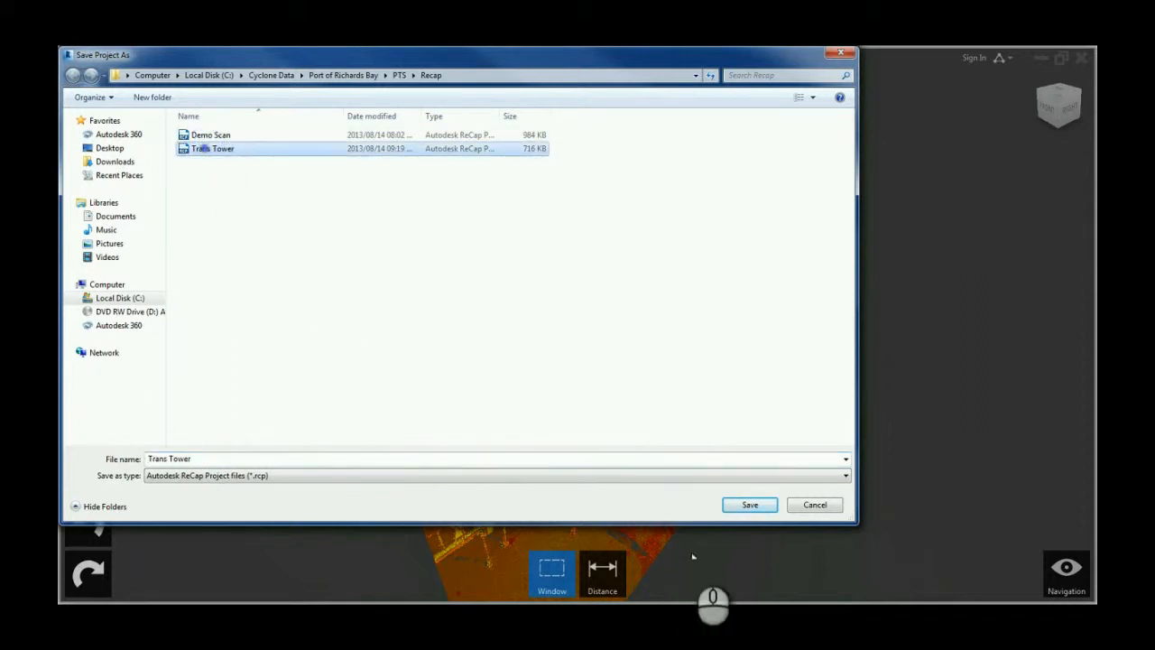
{"action": "left_click", "coordinate": [263, 476]}
{"action": "left_click", "coordinate": [262, 488]}
{"action": "left_click", "coordinate": [750, 505]}
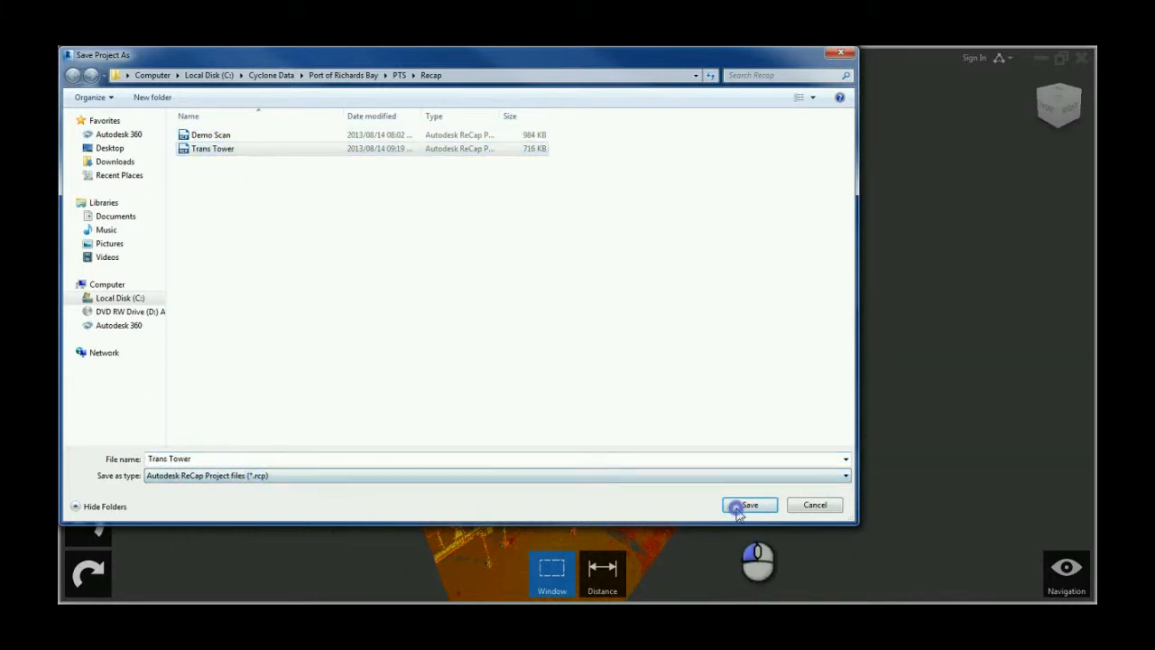
{"action": "left_click", "coordinate": [615, 335]}
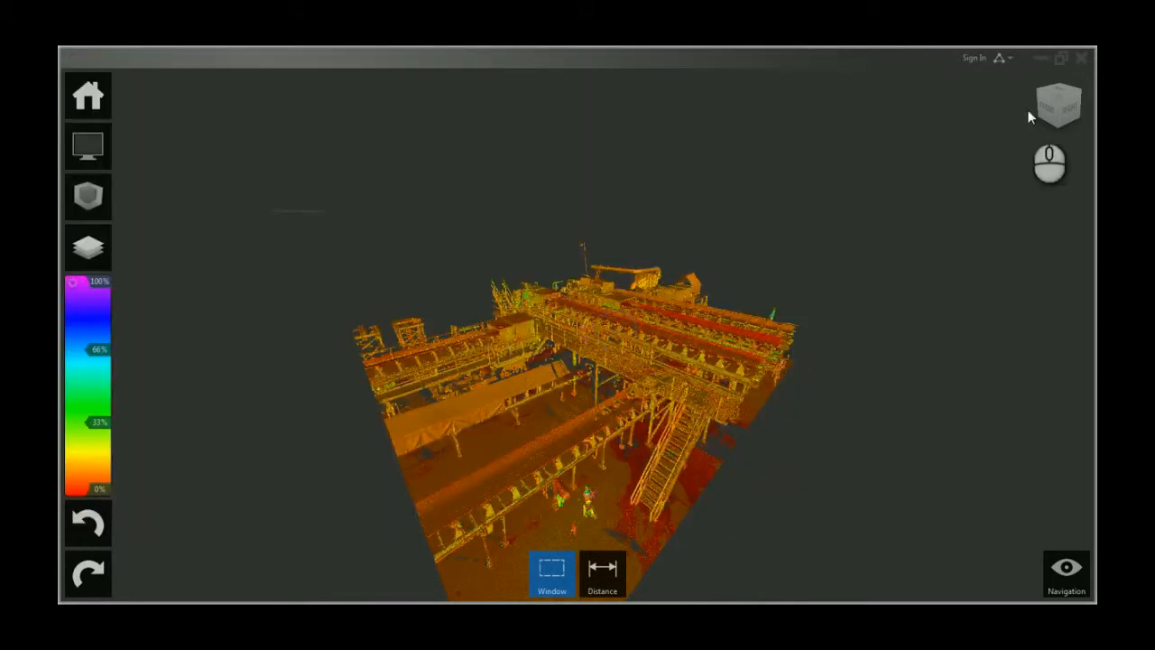
Step: Exit ReCap without saving further changes
{"action": "left_click", "coordinate": [1084, 59]}
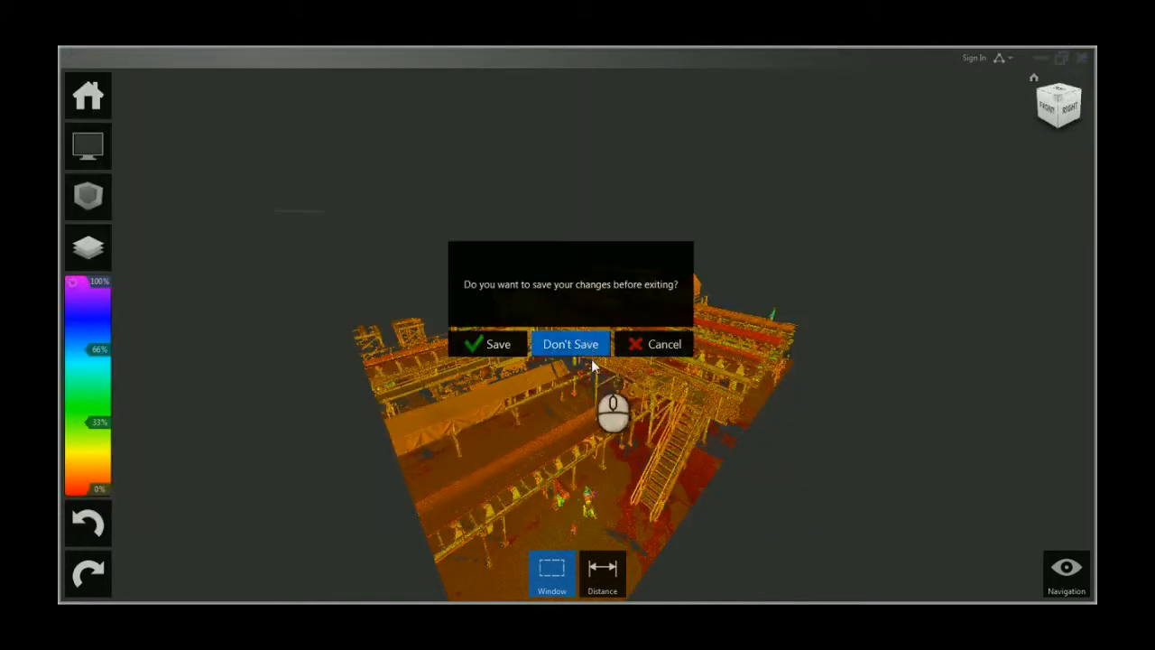
{"action": "left_click", "coordinate": [571, 342]}
{"action": "middle_click_drag", "start_coordinate": [712, 360], "coordinate": [661, 446], "text": "shift"}
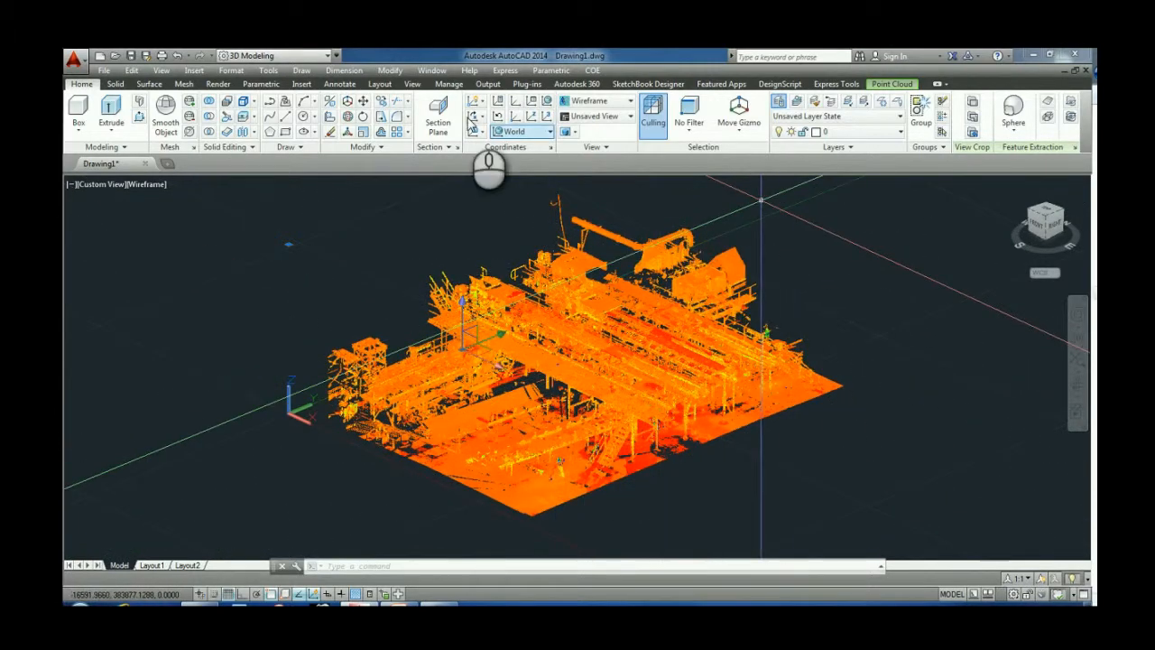
{"action": "left_click", "coordinate": [302, 84]}
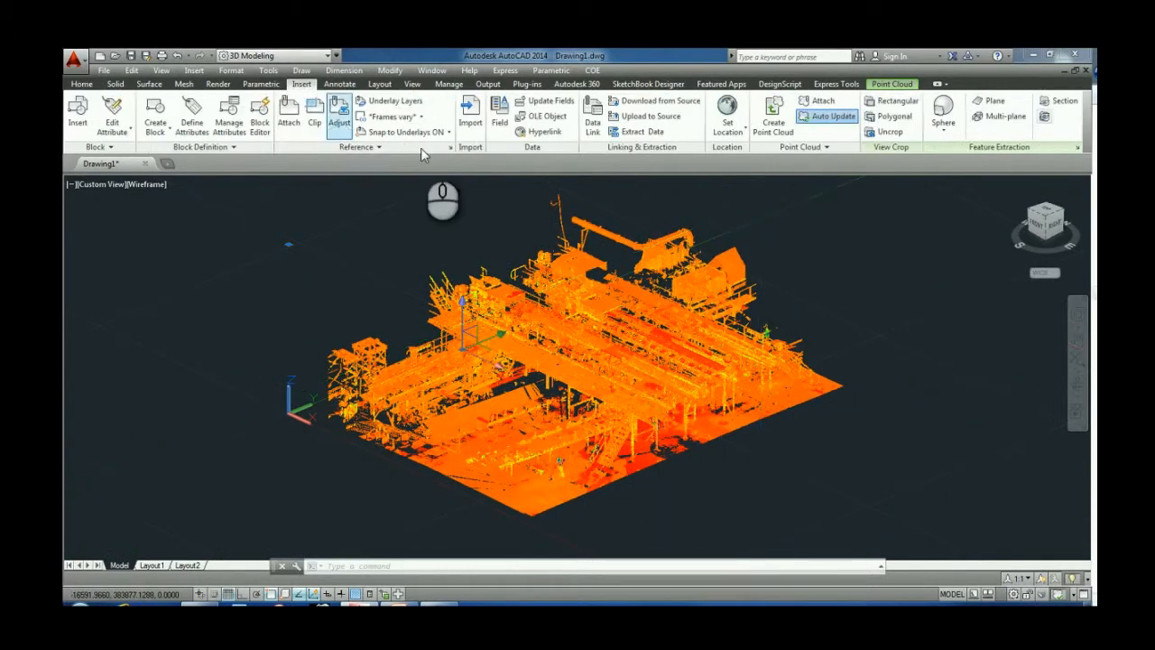
{"action": "left_click", "coordinate": [818, 101]}
{"action": "left_click", "coordinate": [490, 237]}
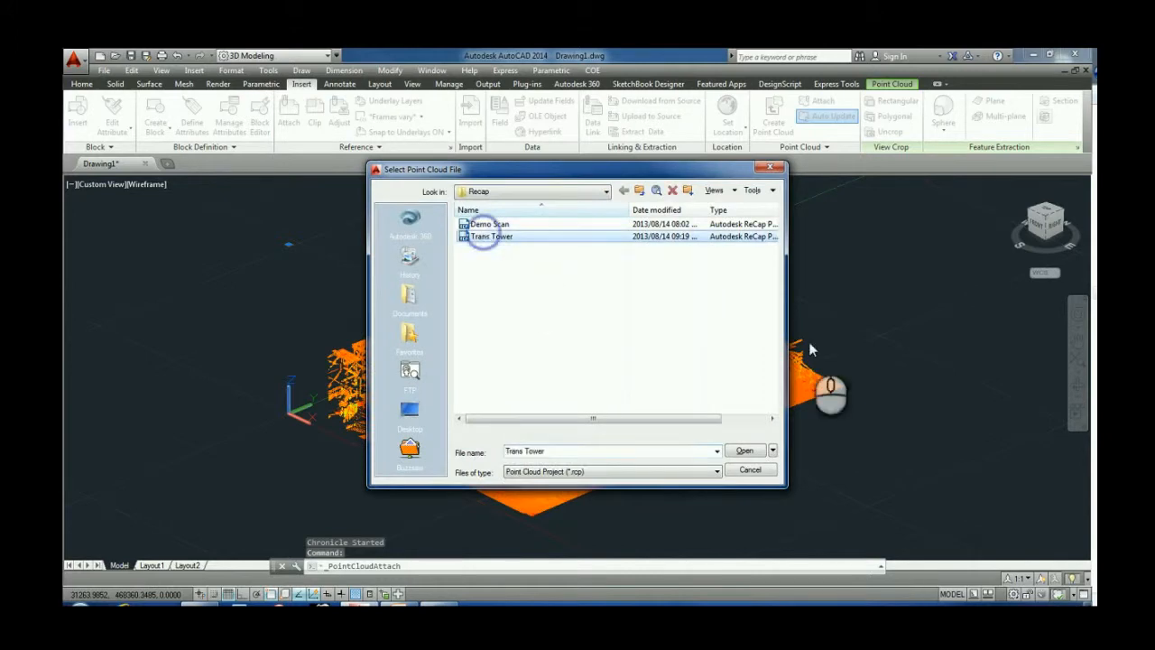
{"action": "left_click", "coordinate": [750, 471]}
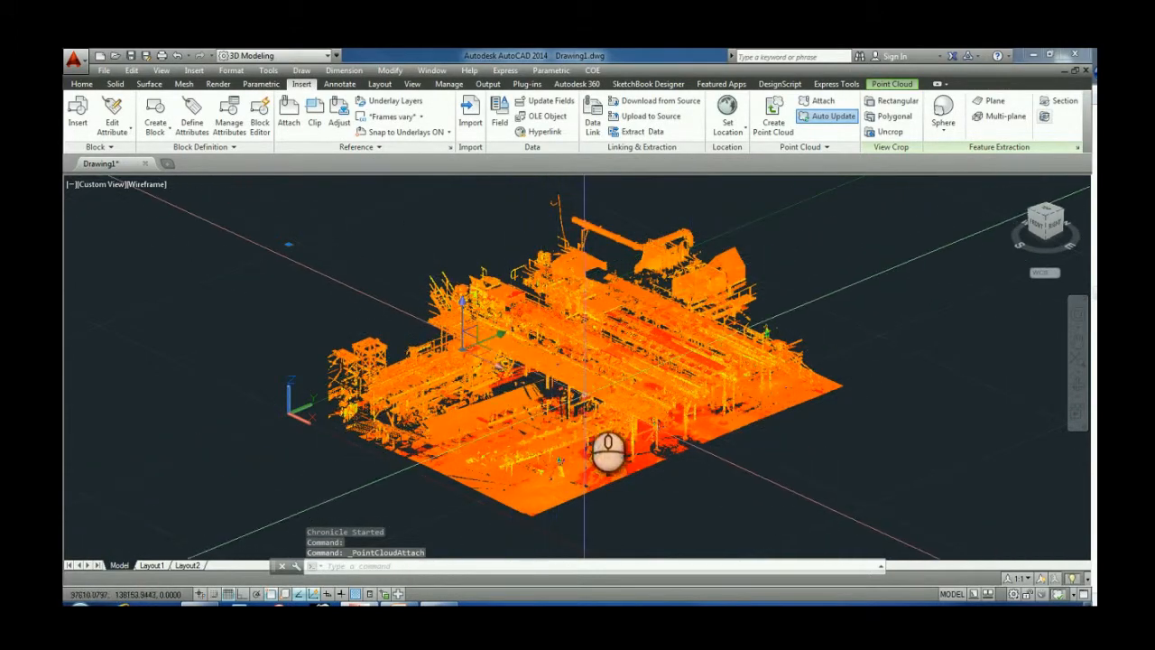
Step: Start creating a point cloud and add the Trans Tower PTS scan file from the Recap folder
{"action": "scroll", "coordinate": [691, 449], "scroll_direction": "up", "scroll_amount": 2}
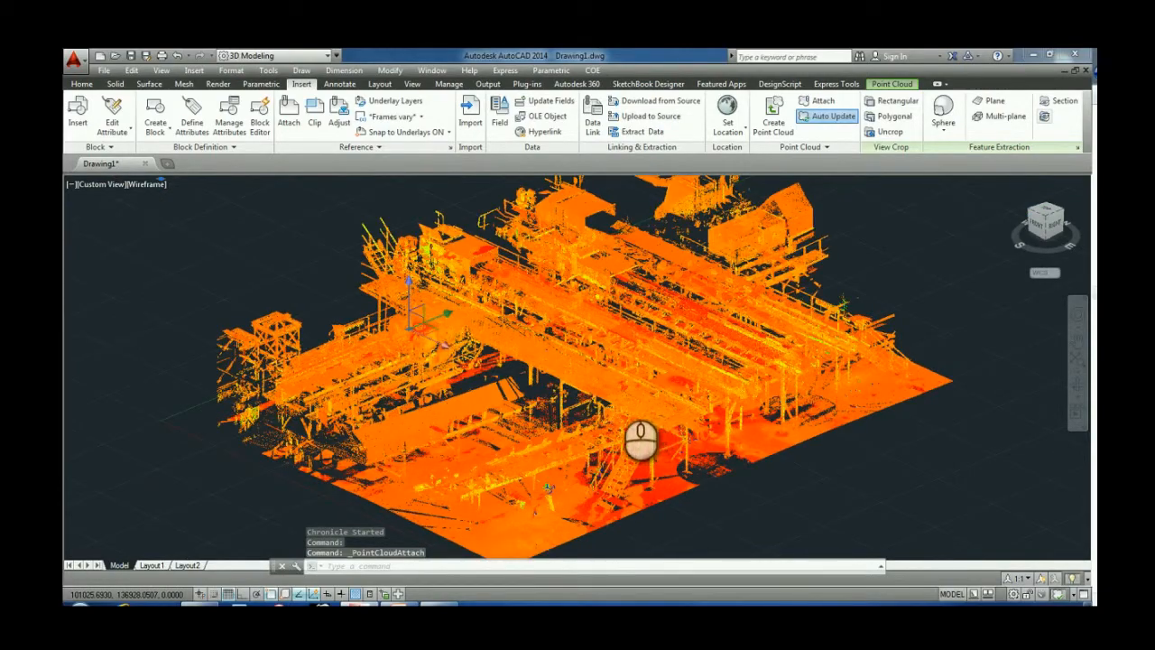
{"action": "scroll", "coordinate": [621, 389], "scroll_direction": "up", "scroll_amount": 2}
{"action": "middle_click_drag", "start_coordinate": [600, 345], "coordinate": [623, 354], "text": "shift"}
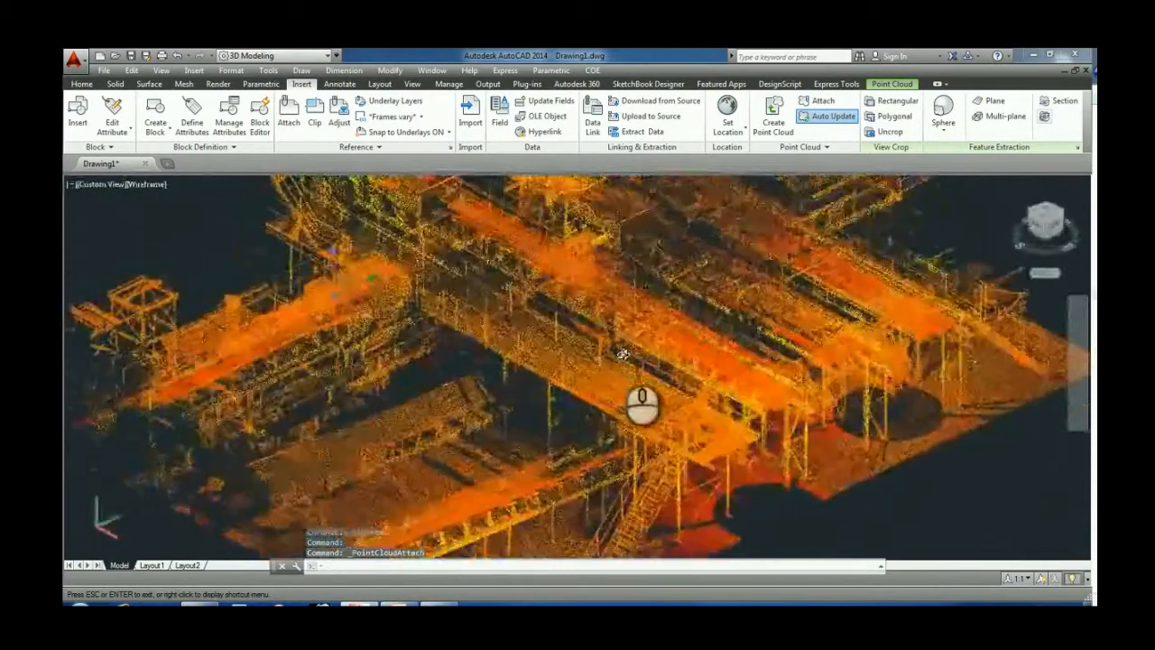
{"action": "scroll", "coordinate": [623, 354], "scroll_direction": "down", "scroll_amount": 5}
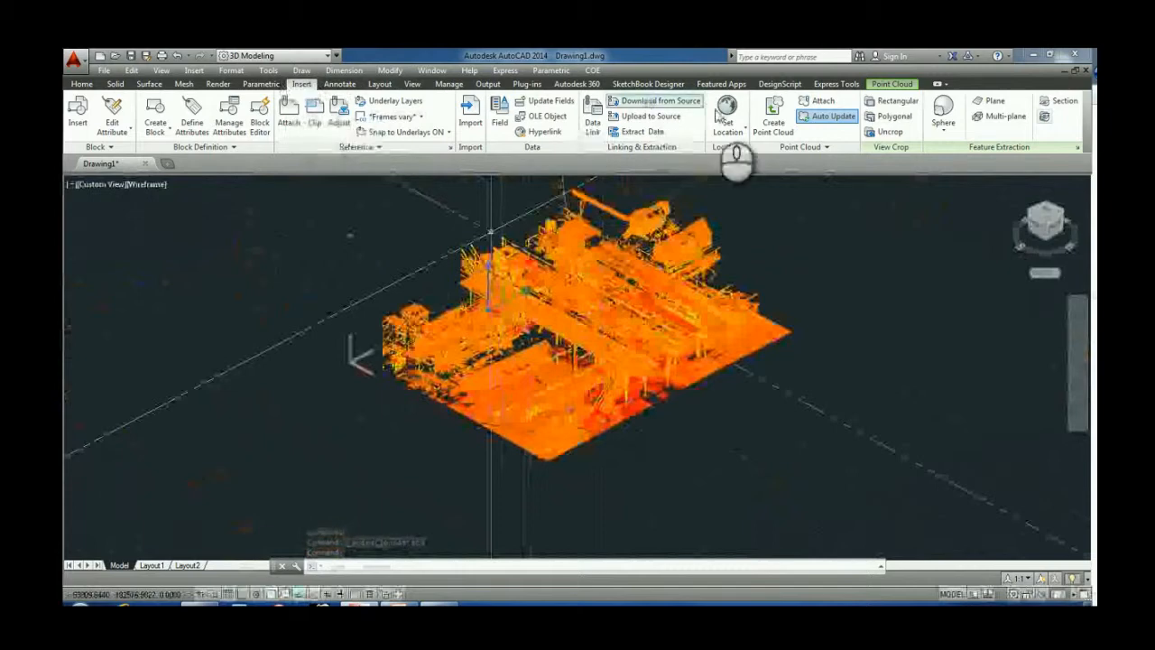
{"action": "left_click", "coordinate": [772, 125]}
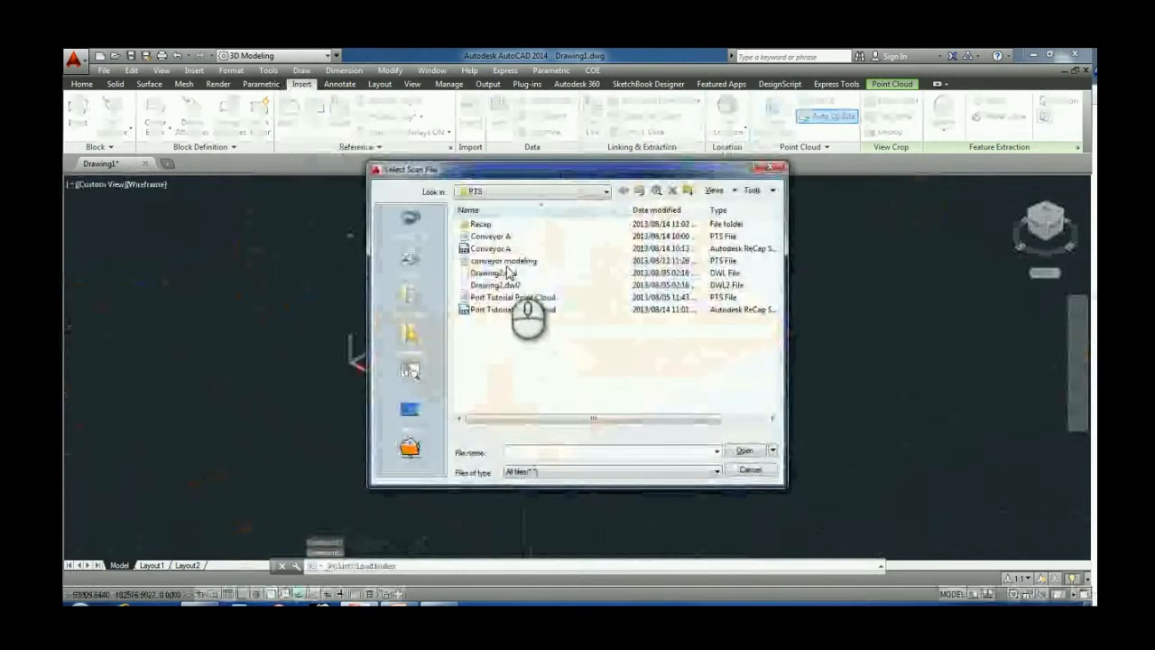
{"action": "double_click", "coordinate": [497, 224]}
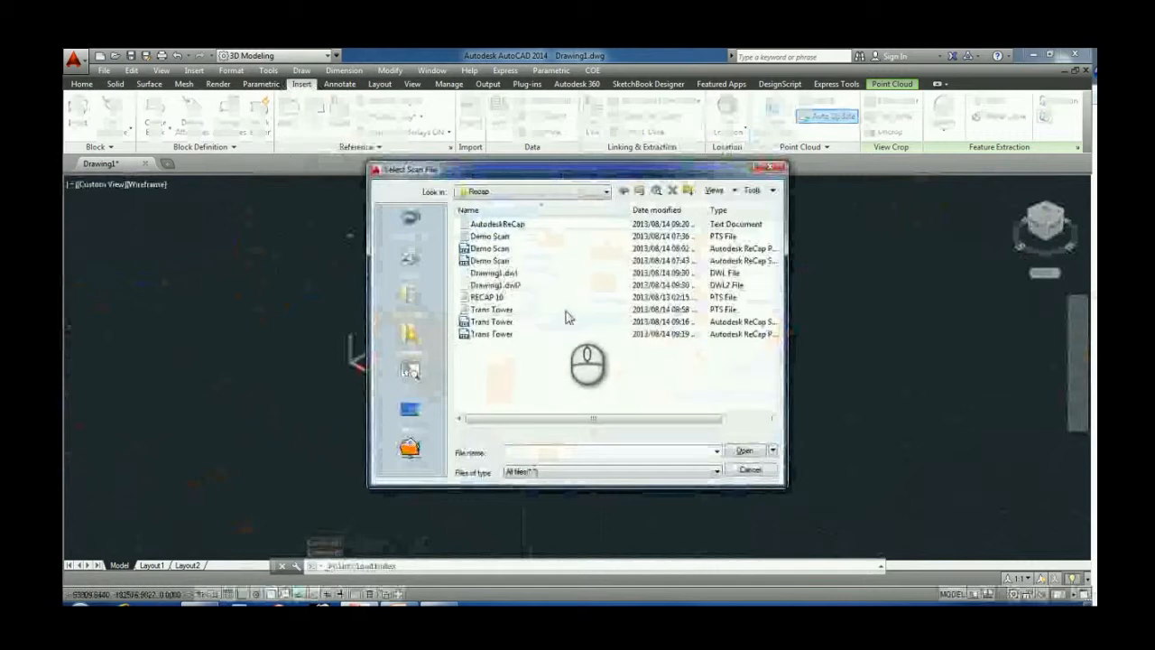
{"action": "left_click", "coordinate": [643, 310]}
{"action": "double_click", "coordinate": [653, 311]}
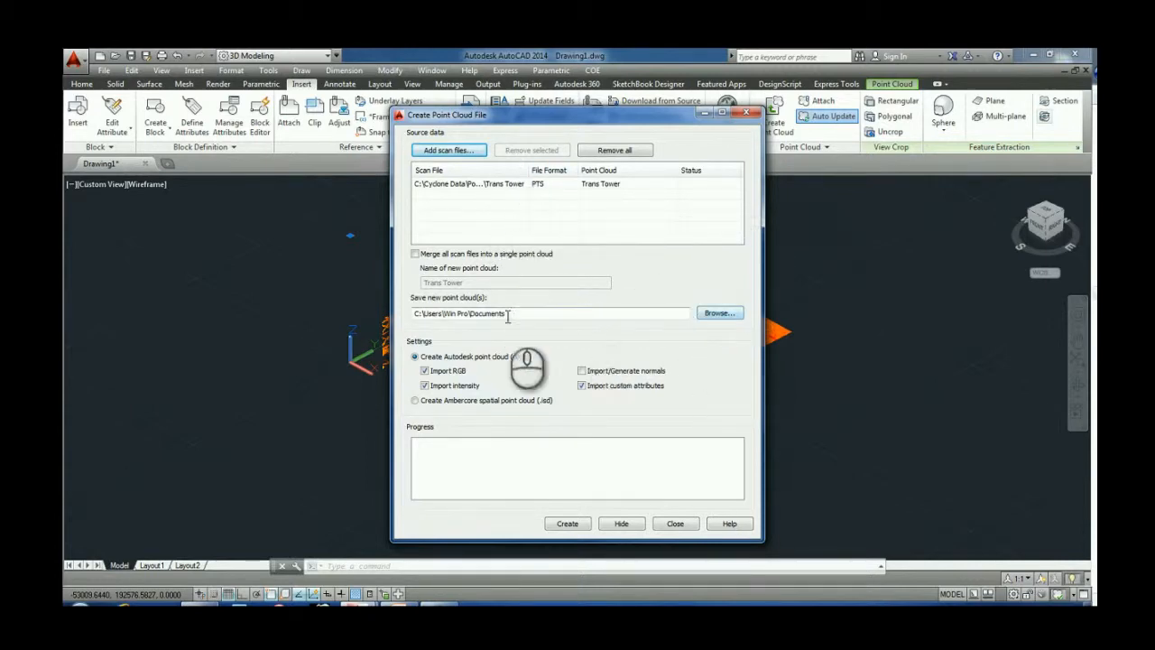
Step: Set the new point cloud's save location to the Recap folder inside Cyclone Data, Port of Richards Bay, PTS
{"action": "left_click", "coordinate": [718, 312]}
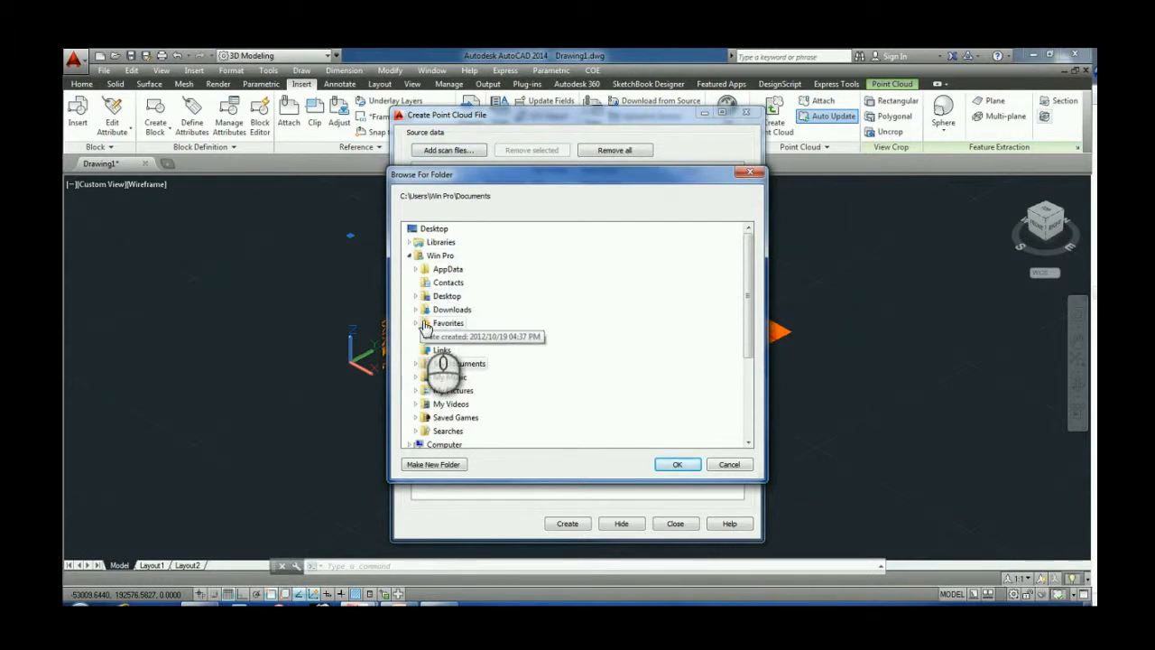
{"action": "scroll", "coordinate": [425, 327], "scroll_direction": "down", "scroll_amount": 2}
{"action": "left_click", "coordinate": [409, 362]}
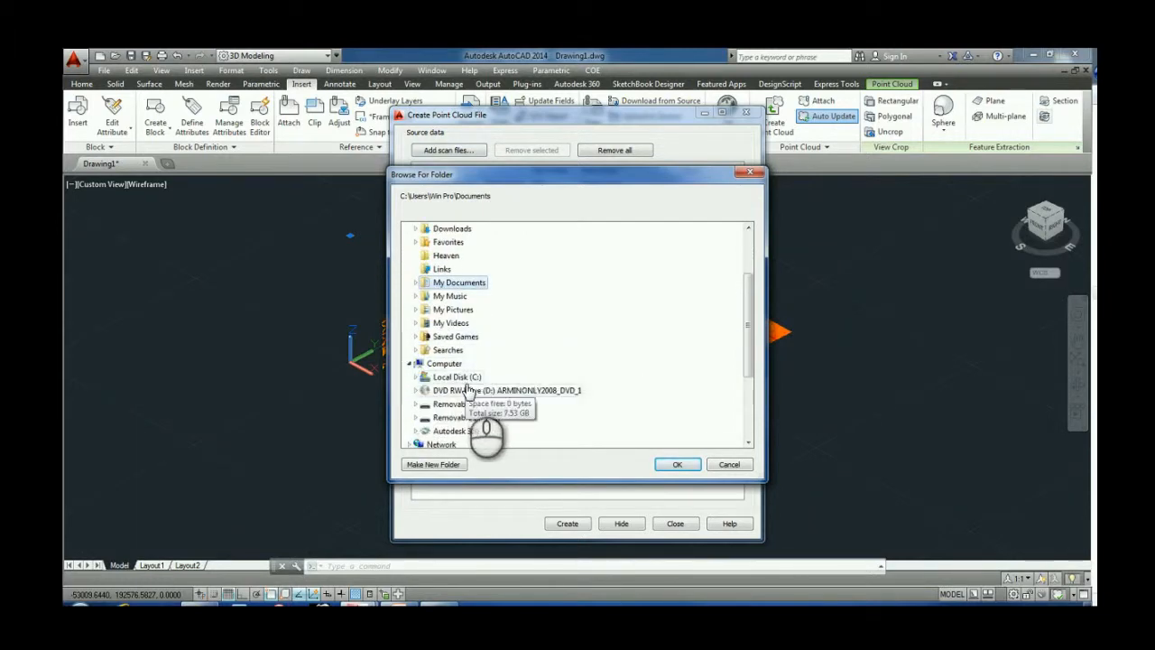
{"action": "left_click", "coordinate": [467, 377]}
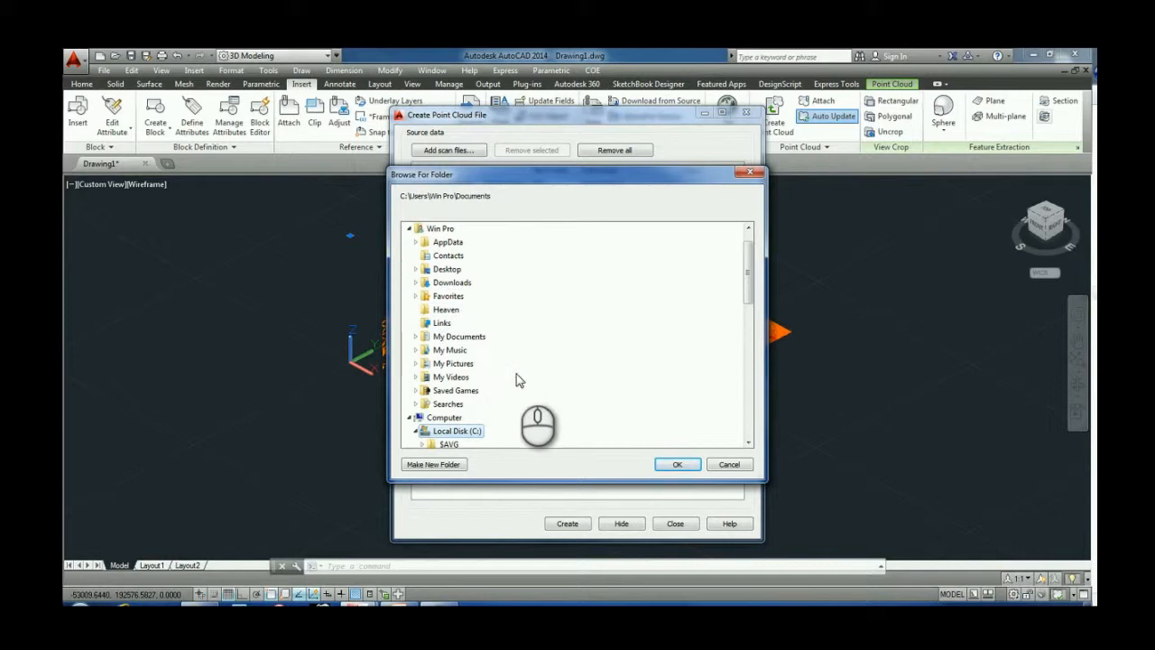
{"action": "scroll", "coordinate": [465, 437], "scroll_direction": "down", "scroll_amount": 2}
{"action": "left_click", "coordinate": [469, 405]}
{"action": "scroll", "coordinate": [473, 419], "scroll_direction": "down", "scroll_amount": 3}
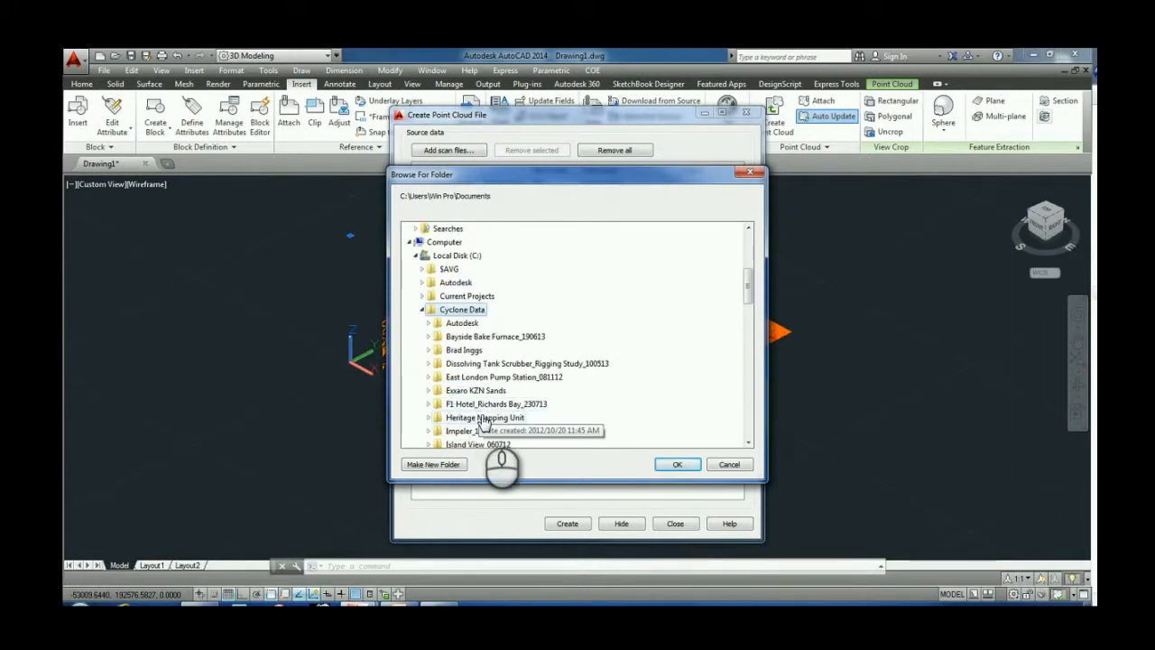
{"action": "scroll", "coordinate": [484, 422], "scroll_direction": "down", "scroll_amount": 3}
{"action": "left_click", "coordinate": [487, 430]}
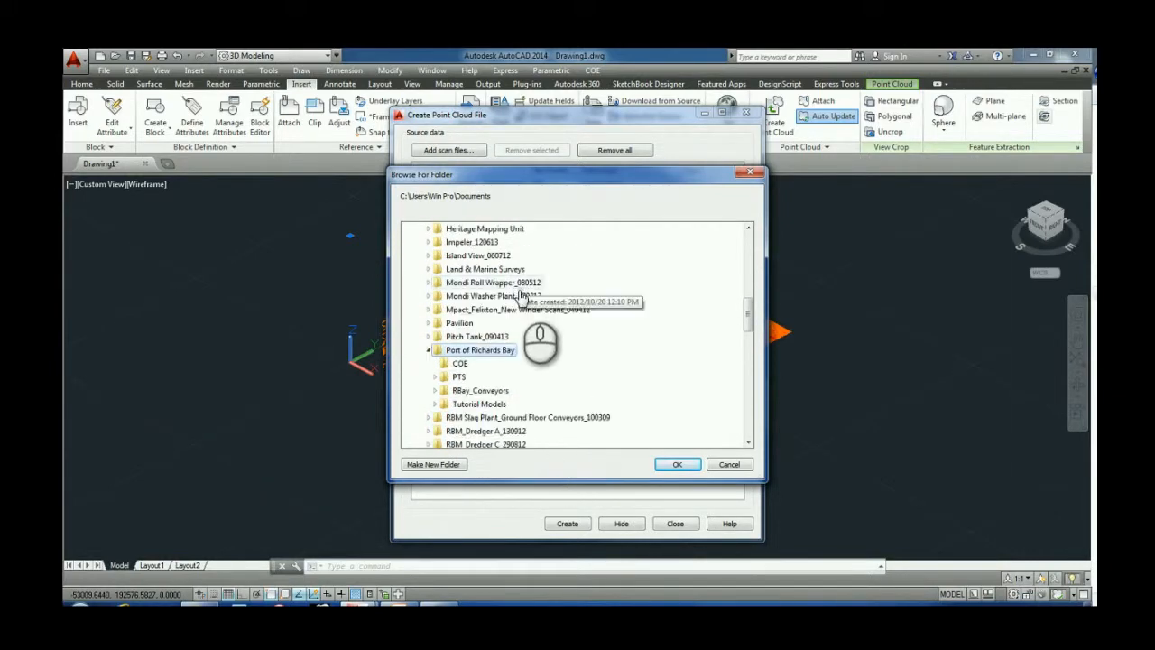
{"action": "left_click", "coordinate": [462, 375]}
{"action": "scroll", "coordinate": [503, 433], "scroll_direction": "down", "scroll_amount": 2}
{"action": "left_click", "coordinate": [468, 363]}
{"action": "left_click", "coordinate": [677, 464]}
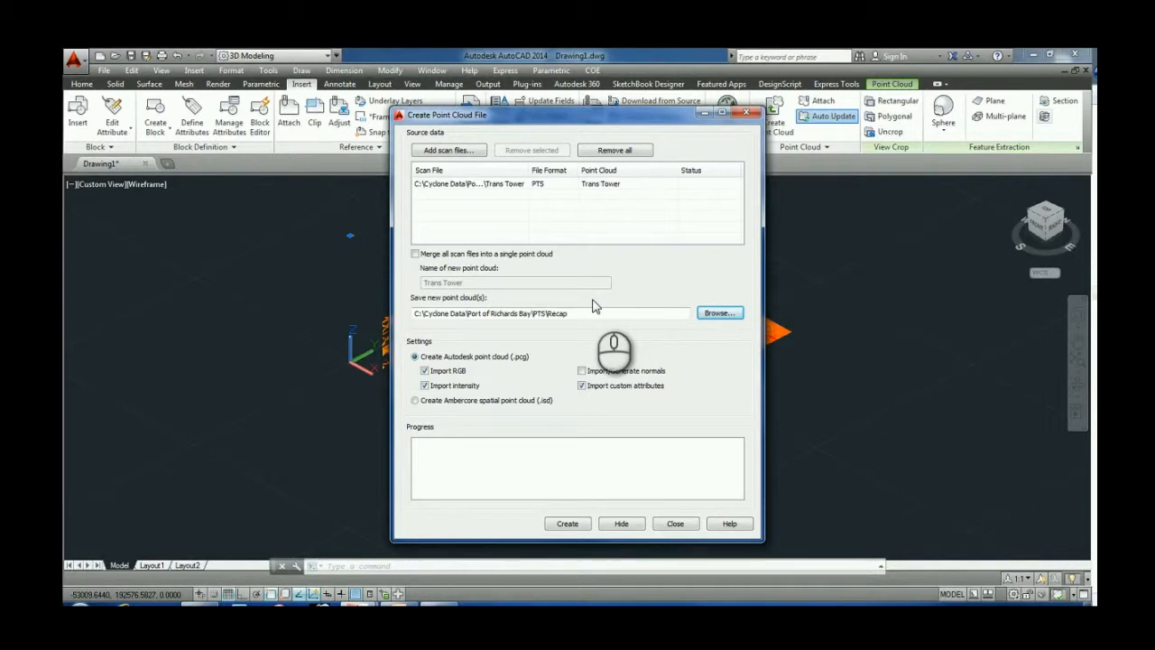
Step: Create the Trans Tower point cloud file, then reopen the Create Point Cloud dialog to check its progress
{"action": "left_click", "coordinate": [584, 523]}
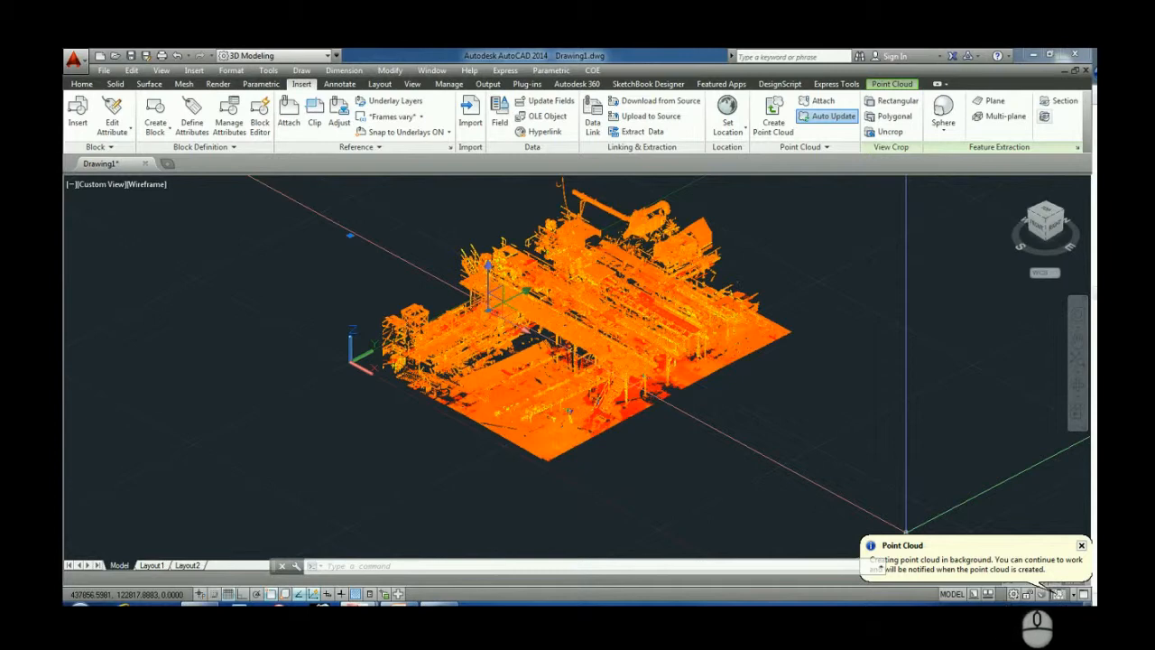
{"action": "left_click", "coordinate": [776, 133]}
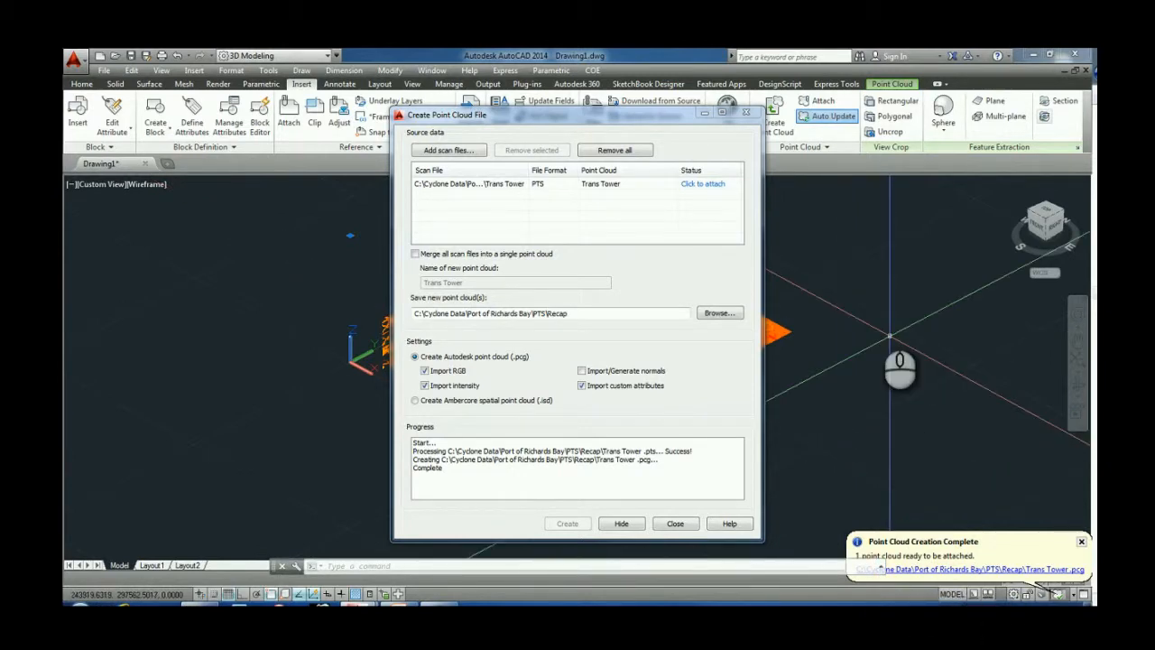
{"action": "left_click", "coordinate": [692, 185]}
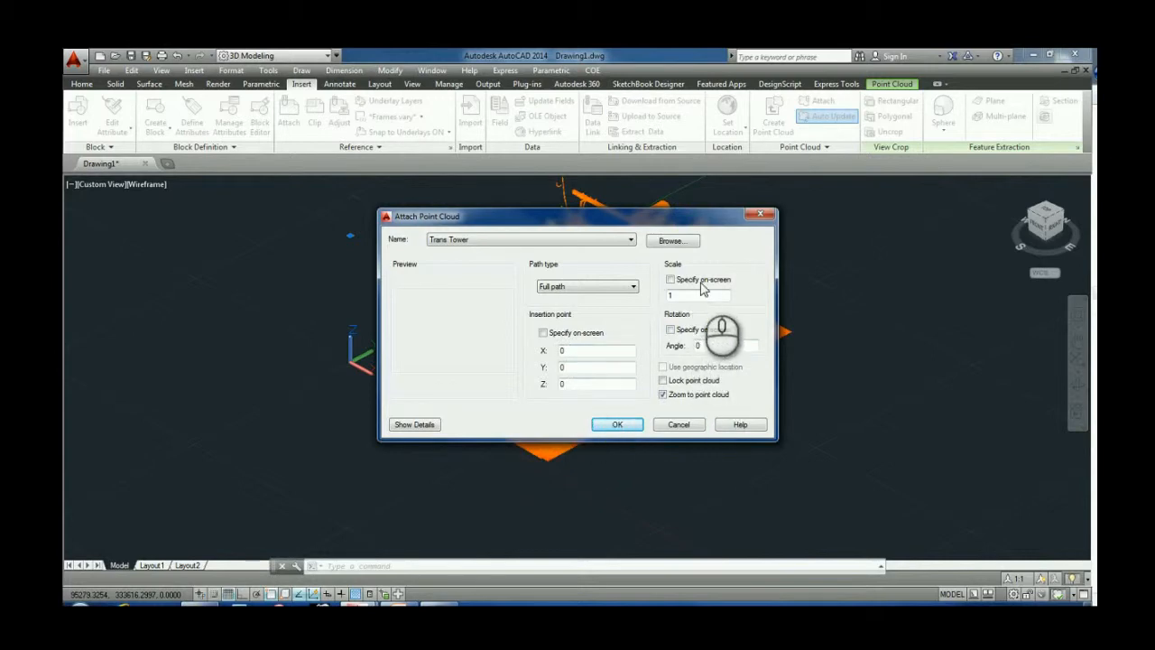
{"action": "left_click", "coordinate": [665, 382]}
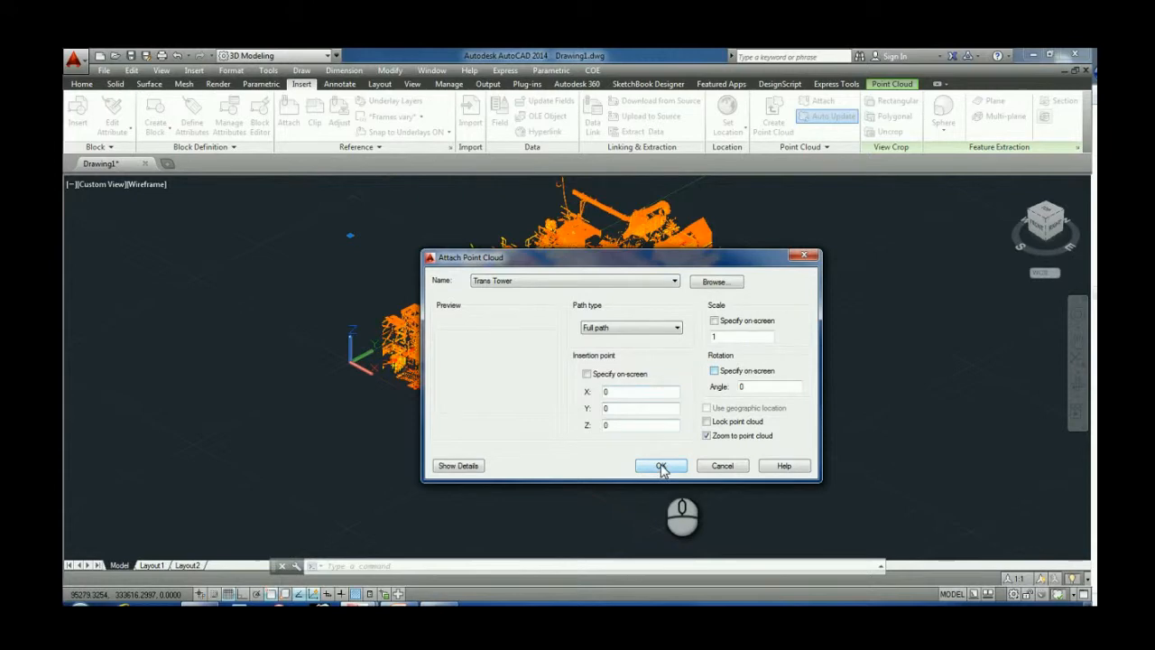
{"action": "left_click", "coordinate": [723, 466]}
{"action": "middle_click_drag", "start_coordinate": [576, 348], "coordinate": [596, 401]}
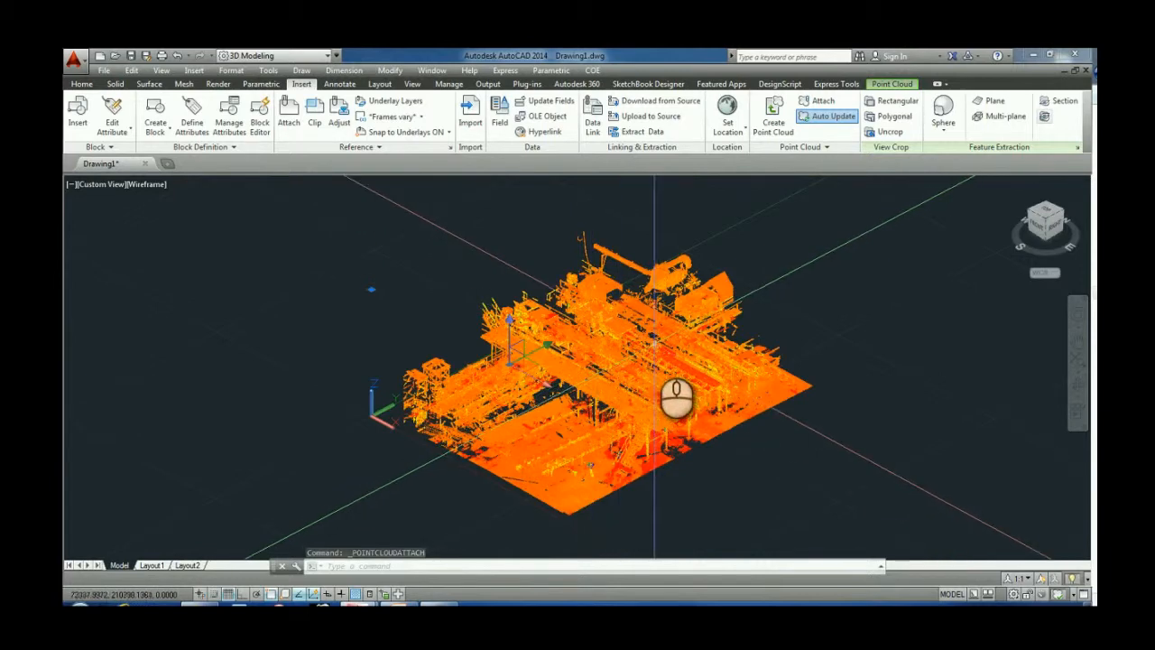
Step: Attach the Trans Tower .pcg file from the Recap folder, filtering for the Autodesk Point Cloud (*.pcg) file type
{"action": "left_click", "coordinate": [817, 101]}
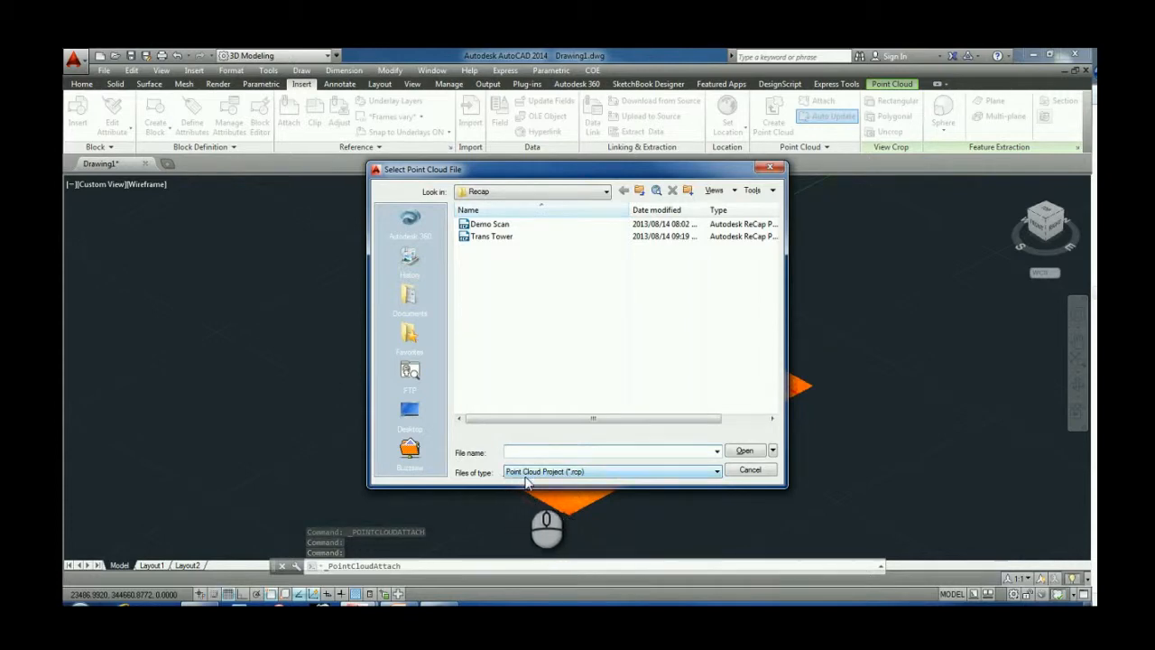
{"action": "left_click", "coordinate": [581, 476]}
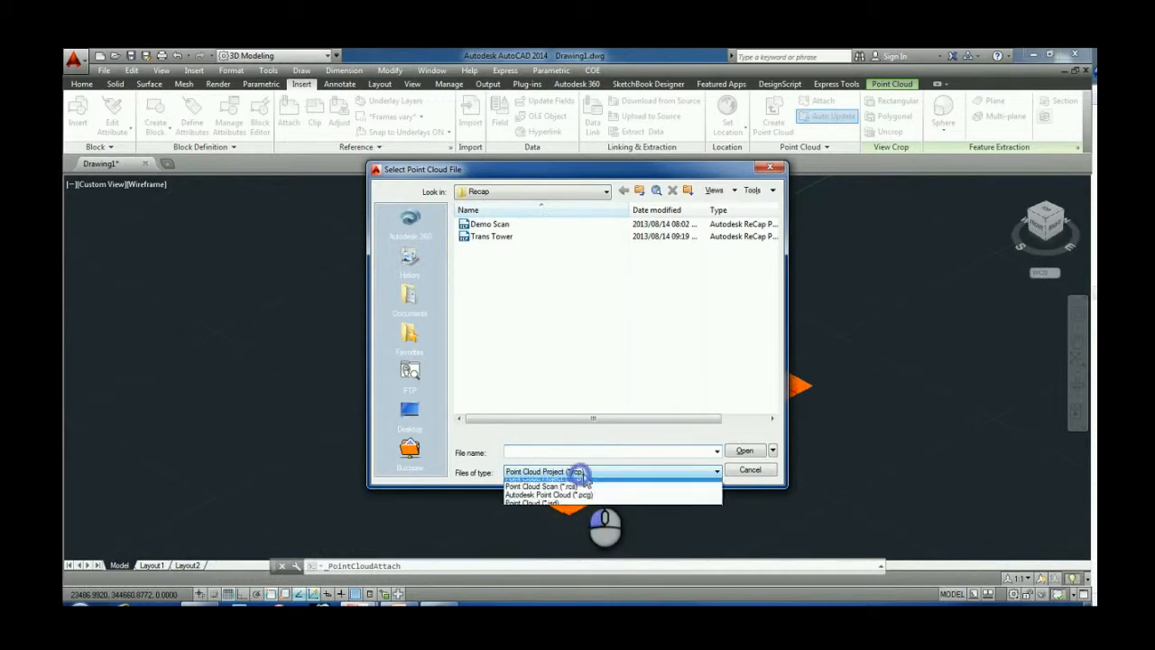
{"action": "left_click", "coordinate": [620, 499]}
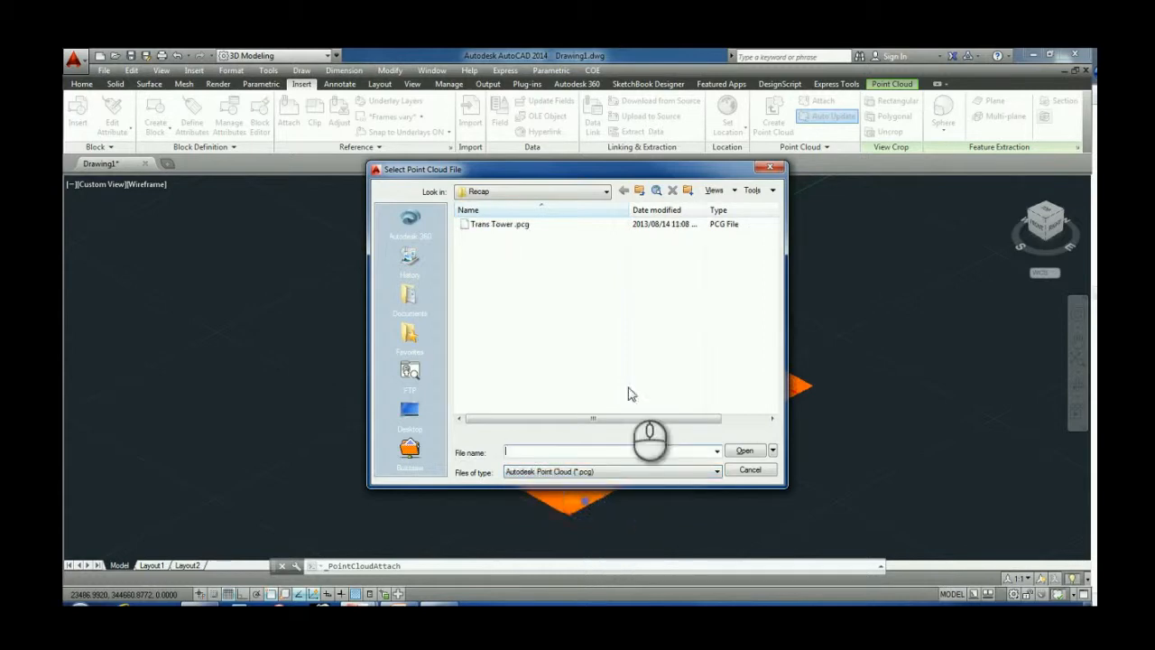
{"action": "left_click", "coordinate": [492, 224]}
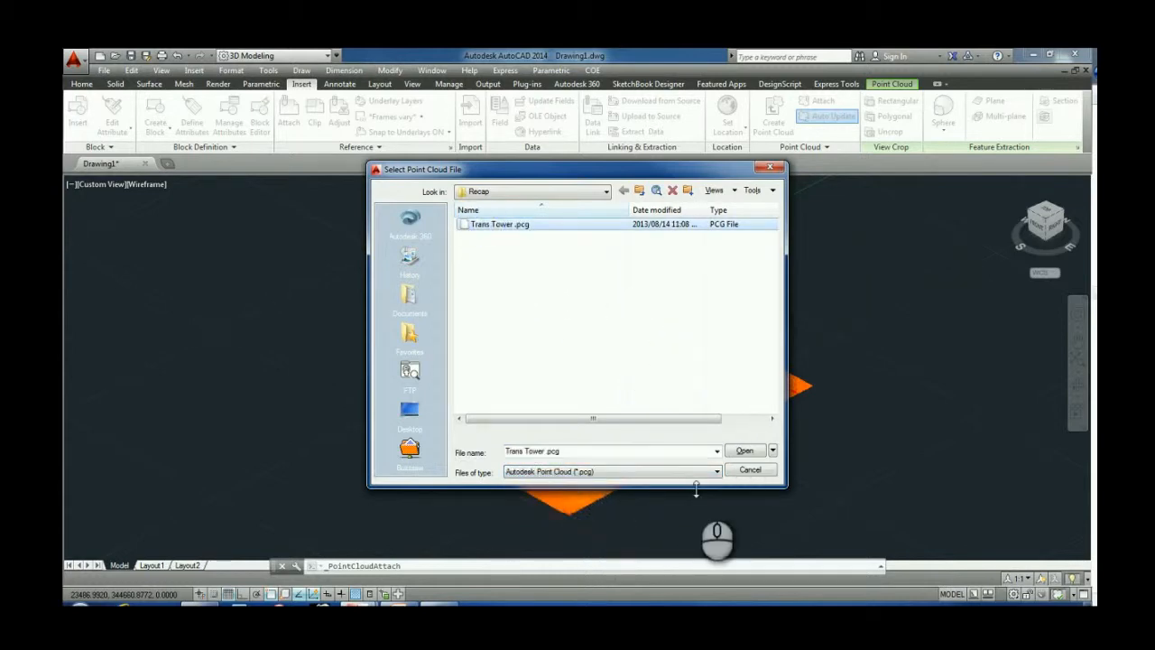
{"action": "left_click", "coordinate": [744, 450]}
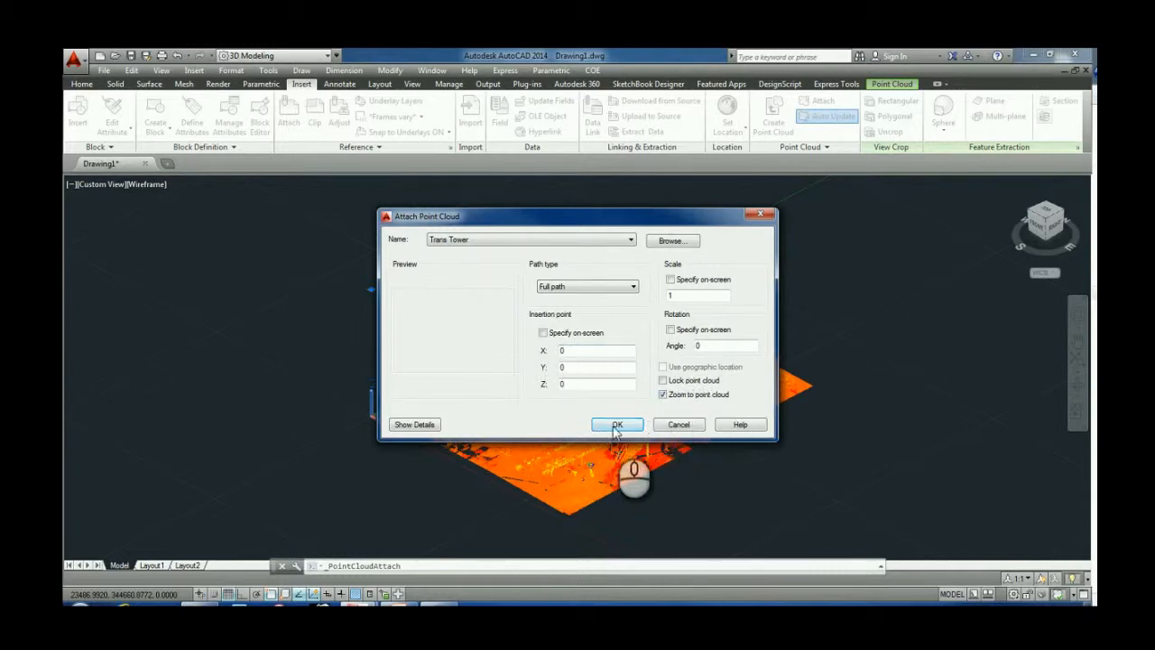
{"action": "left_click", "coordinate": [682, 424]}
Step: Orbit and zoom in to inspect the attached point cloud of the tower structure
{"action": "middle_click_drag", "start_coordinate": [635, 445], "coordinate": [603, 415], "text": "shift"}
{"action": "scroll", "coordinate": [603, 417], "scroll_direction": "up", "scroll_amount": 2}
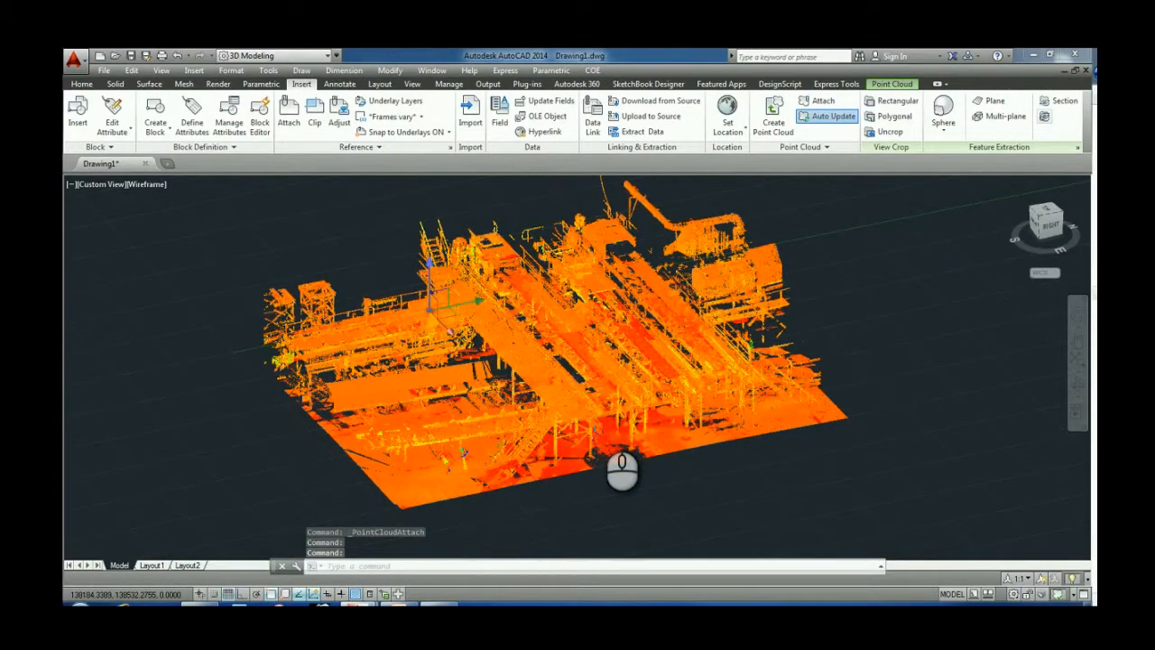
{"action": "scroll", "coordinate": [603, 418], "scroll_direction": "up", "scroll_amount": 1}
{"action": "scroll", "coordinate": [569, 415], "scroll_direction": "up", "scroll_amount": 2}
{"action": "middle_click_drag", "start_coordinate": [602, 409], "coordinate": [577, 413], "text": "shift"}
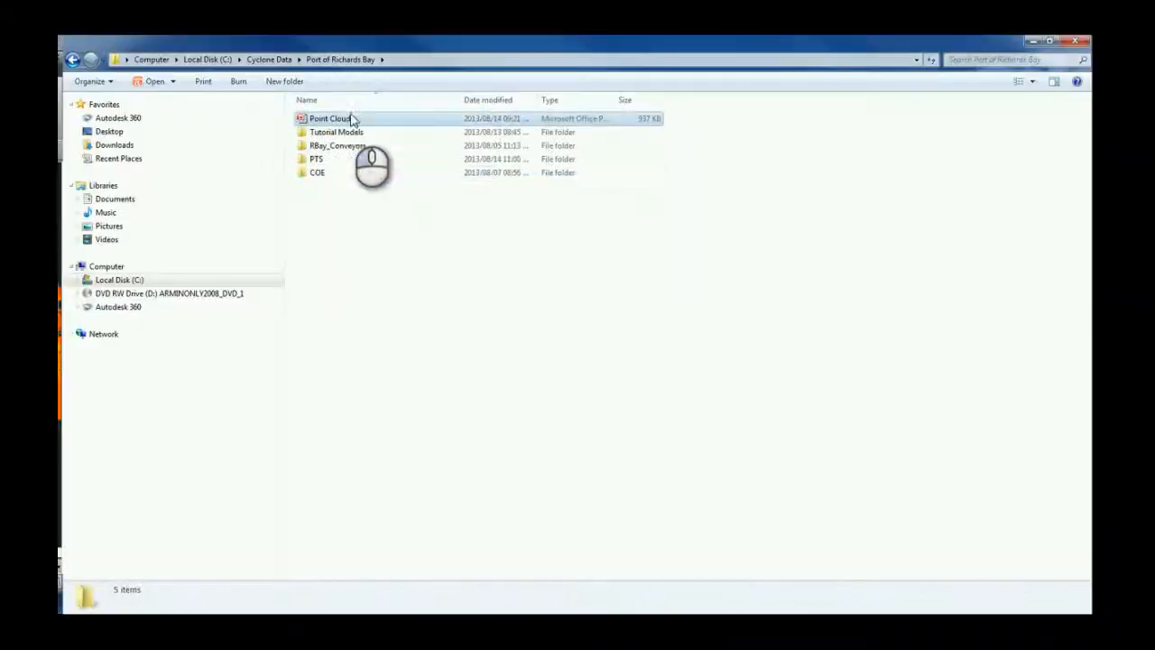
Step: Switch to the file explorer and select the Point Clouds presentation in the Port of Richards Bay folder
{"action": "left_click", "coordinate": [332, 118]}
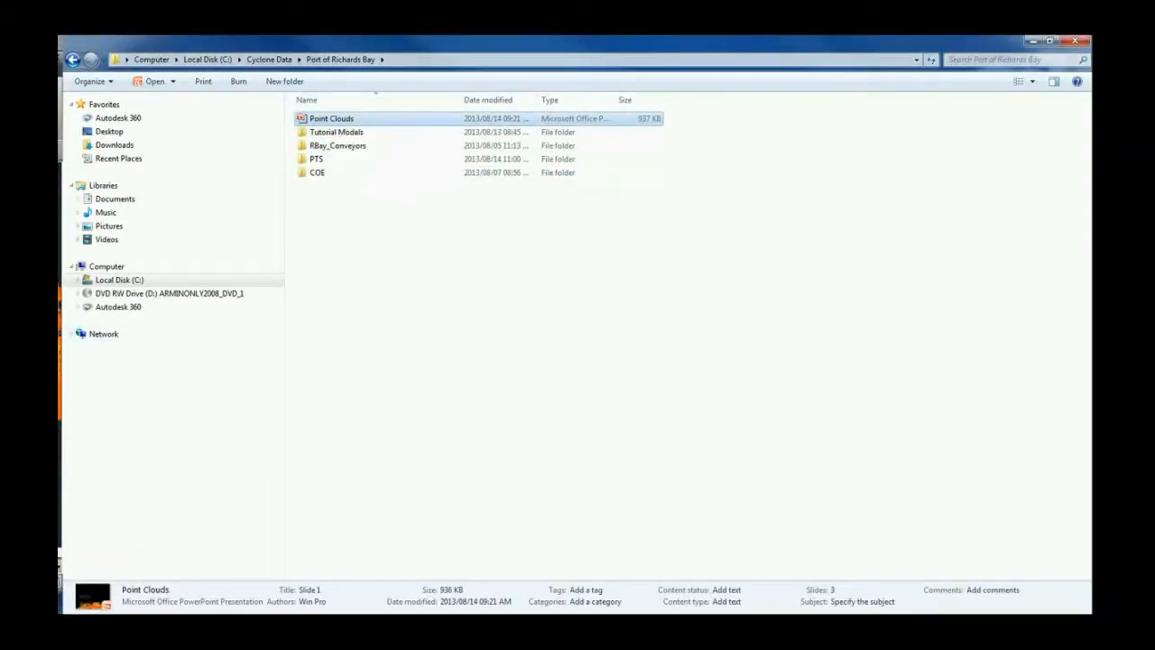